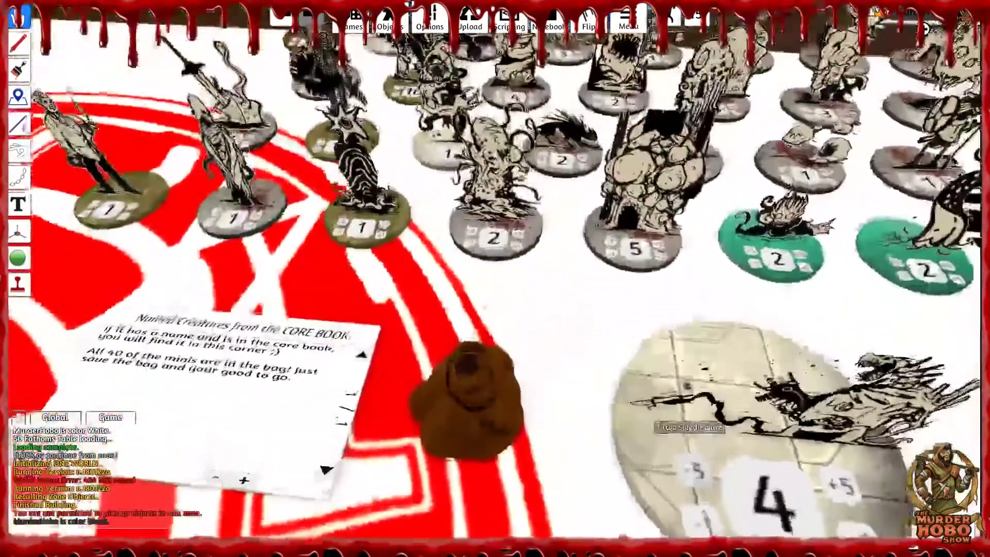
- Look over the two-sided creature figurines and their numbered bases laid out across the table, up close and from afar
key(d)
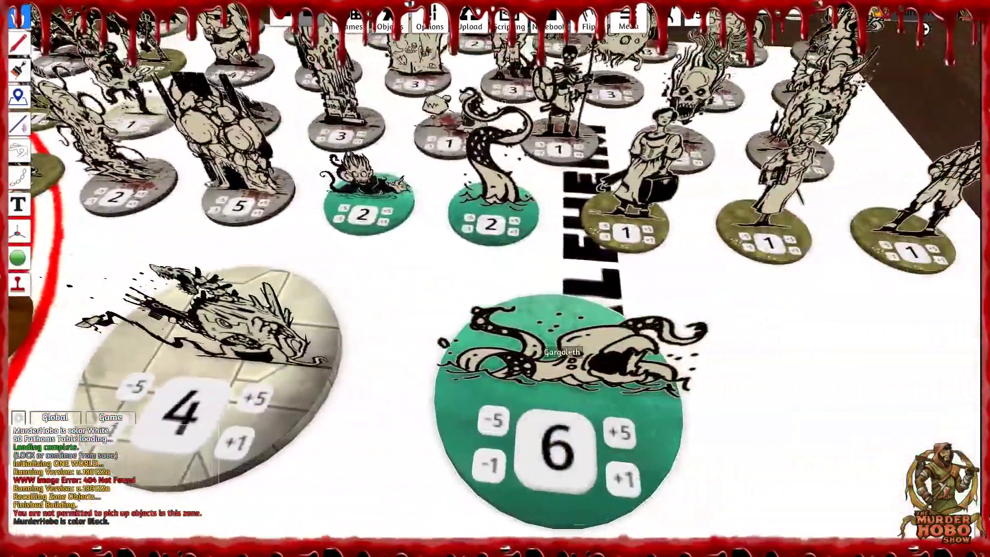
scroll(427, 174, up, 5)
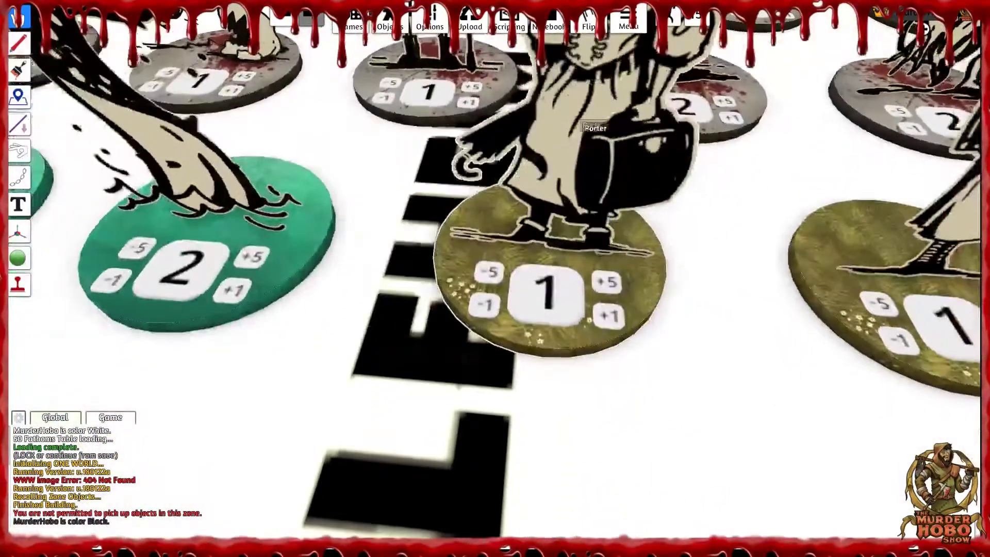
key(d)
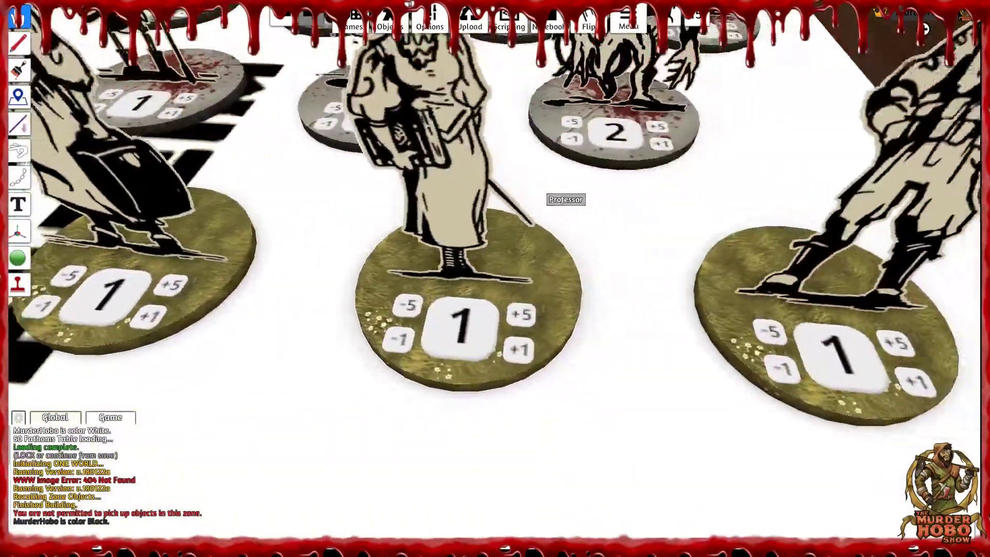
key(w)
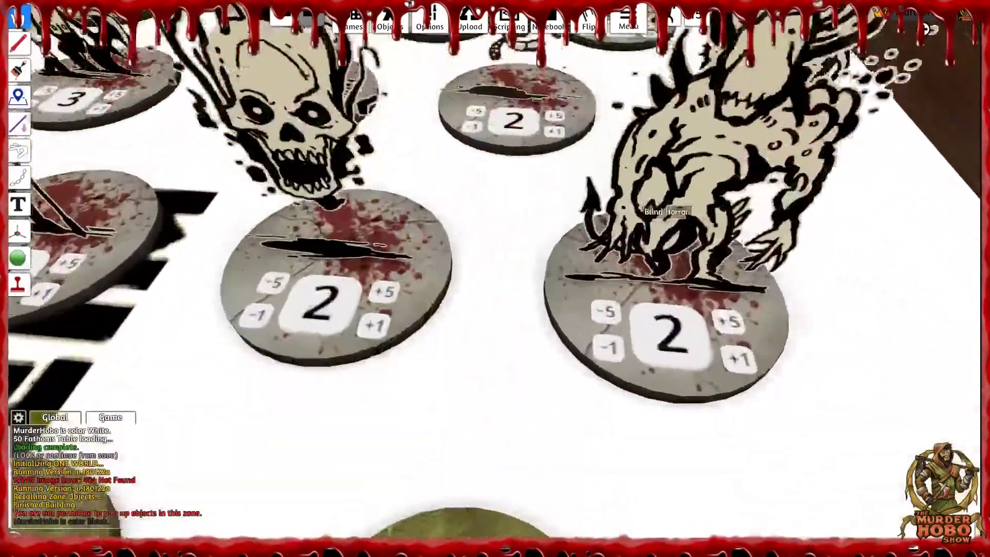
scroll(499, 227, down, 6)
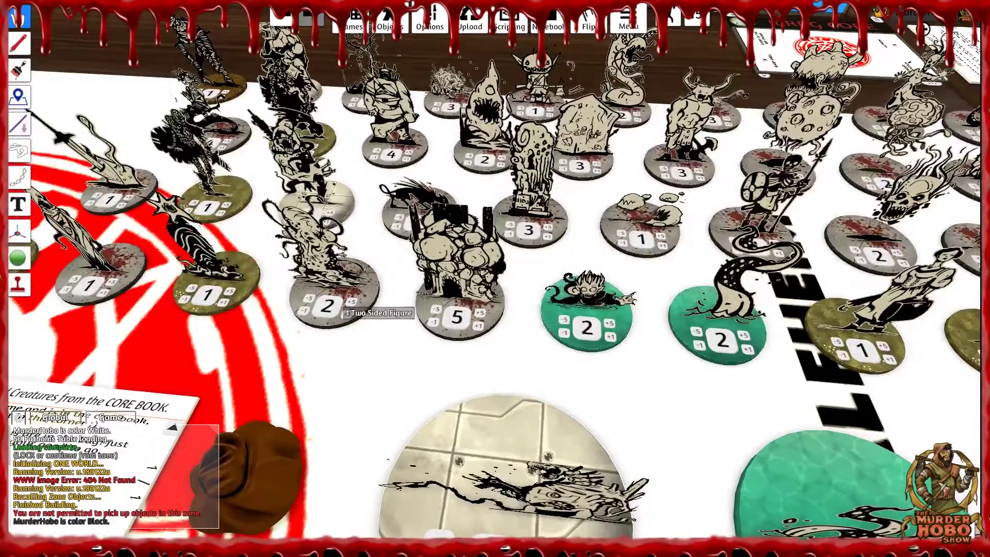
scroll(536, 299, down, 2)
scroll(495, 278, down, 5)
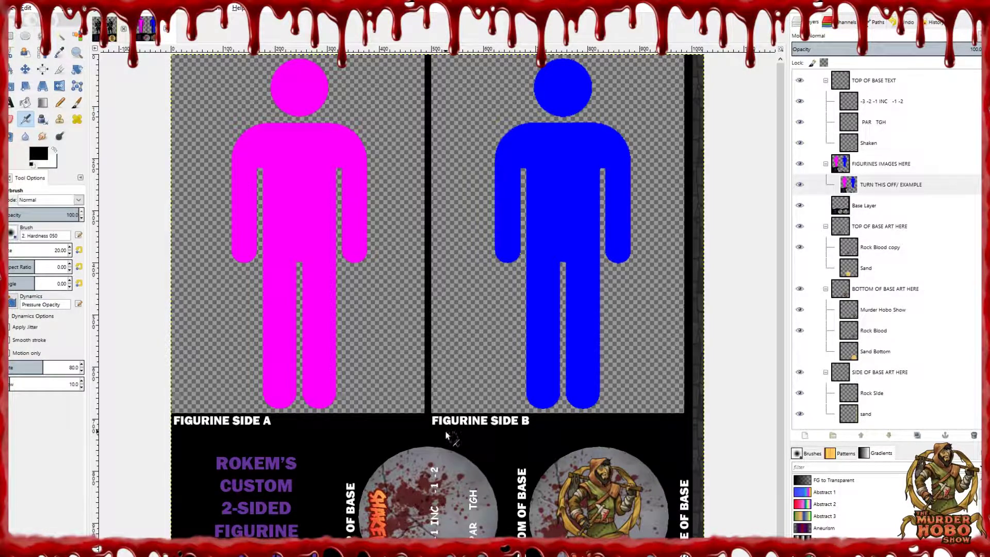
- Switch to GIMP and toggle each layer of the TOP OF BASE TEXT group off and on to check its content
scroll(451, 422, down, 1)
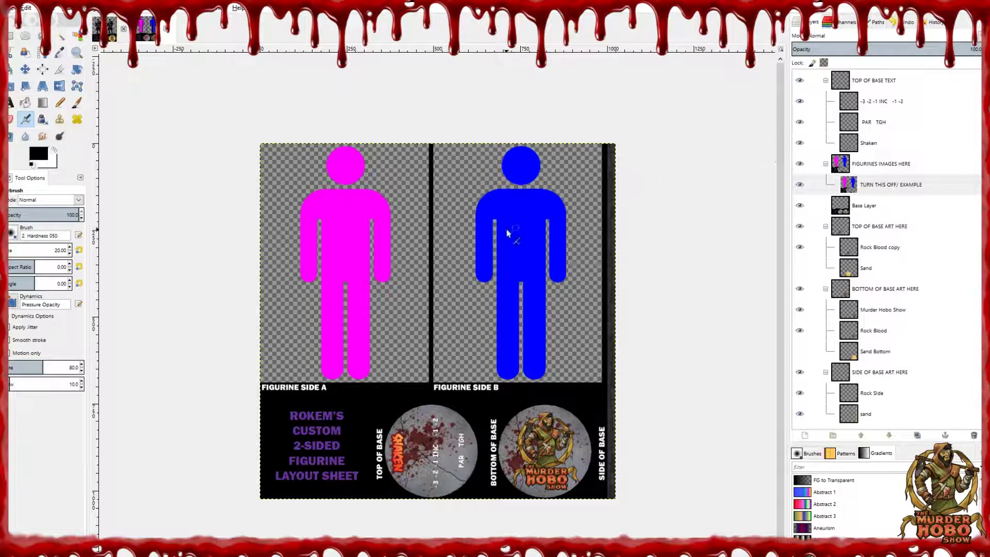
click(880, 83)
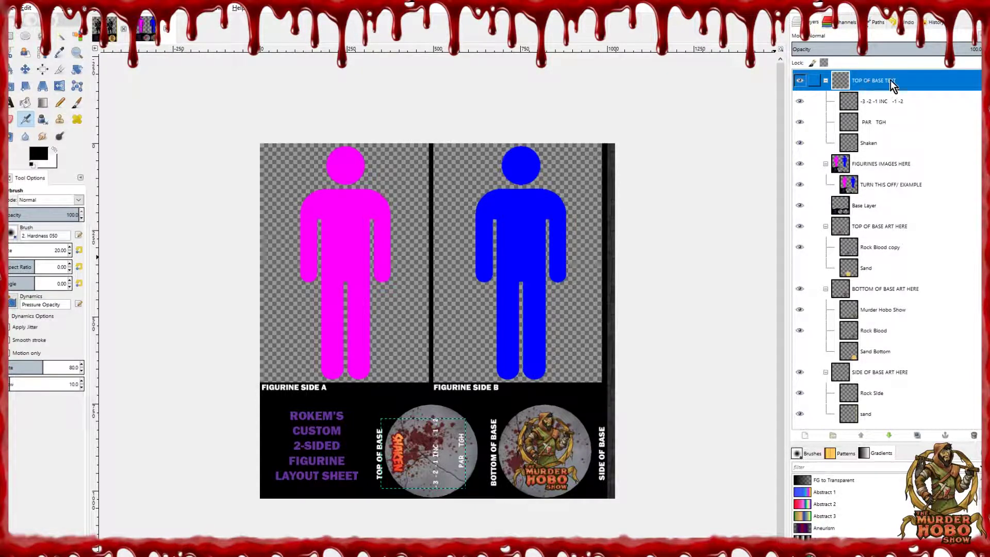
click(795, 102)
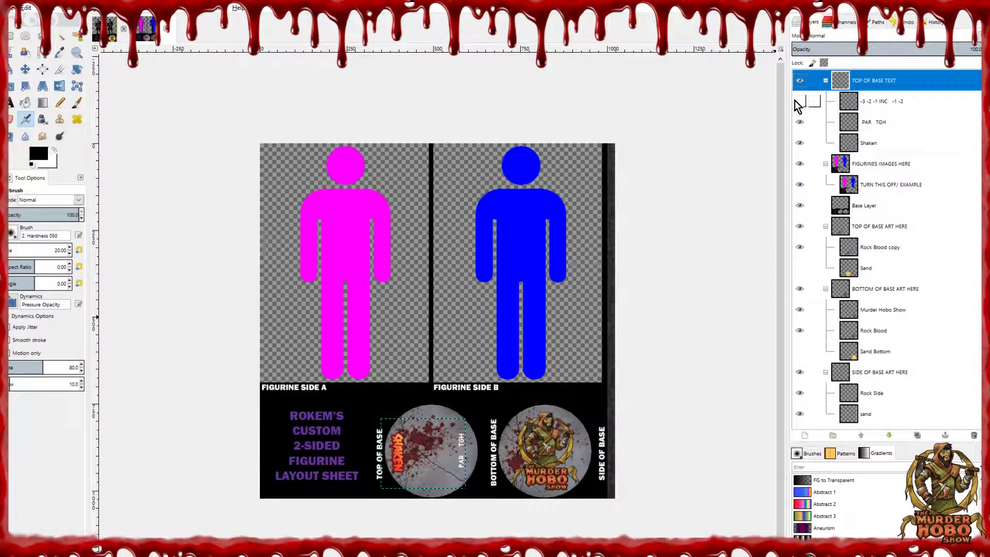
click(795, 102)
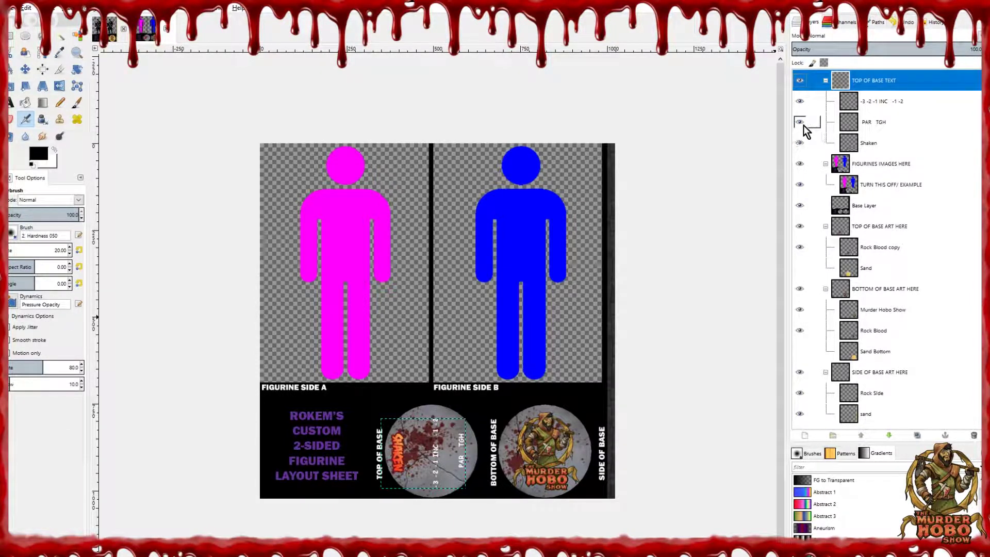
click(799, 123)
click(799, 124)
click(801, 144)
click(800, 144)
- Toggle the TURN THIS OFF/ EXAMPLE layer off and on to inspect the figurine placeholders, and select that layer
click(798, 186)
click(798, 186)
click(798, 186)
click(798, 186)
click(798, 185)
click(799, 186)
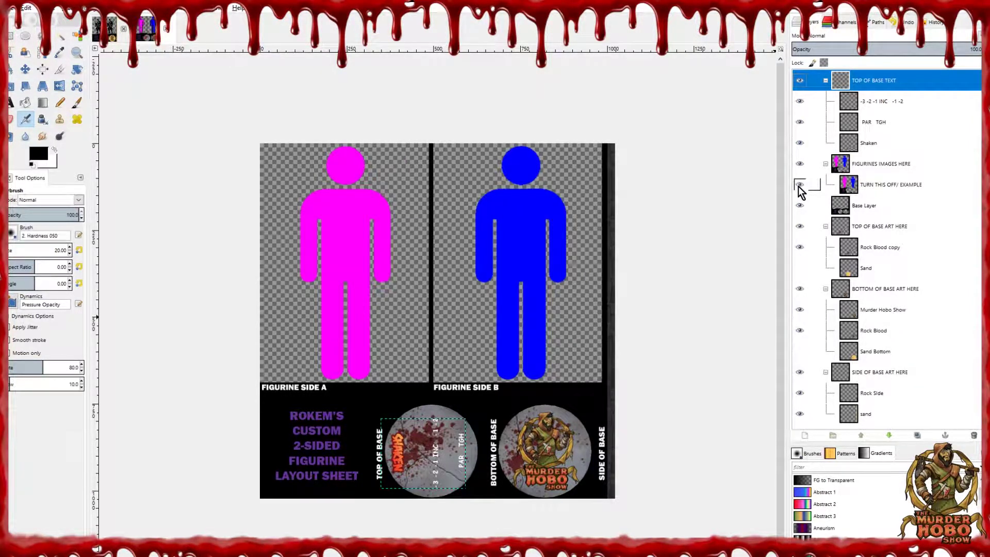
click(879, 187)
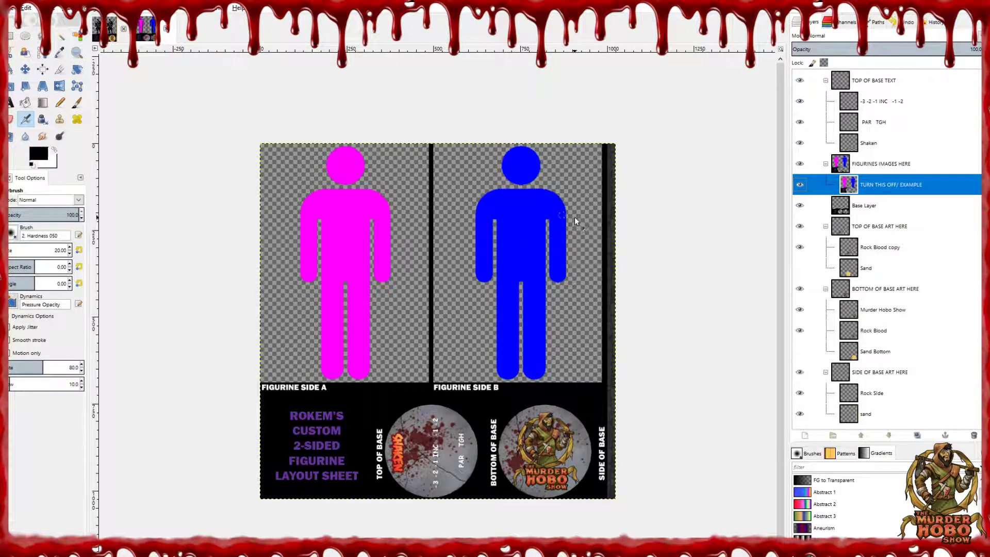
- Toggle the Base Layer off and on repeatedly to examine how it masks the base artwork
click(800, 205)
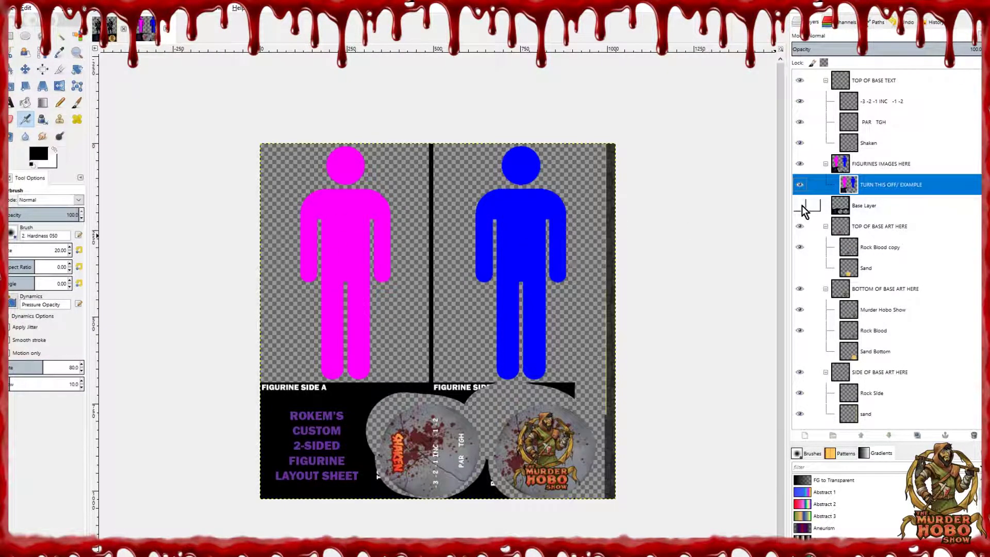
click(802, 206)
click(802, 205)
click(800, 206)
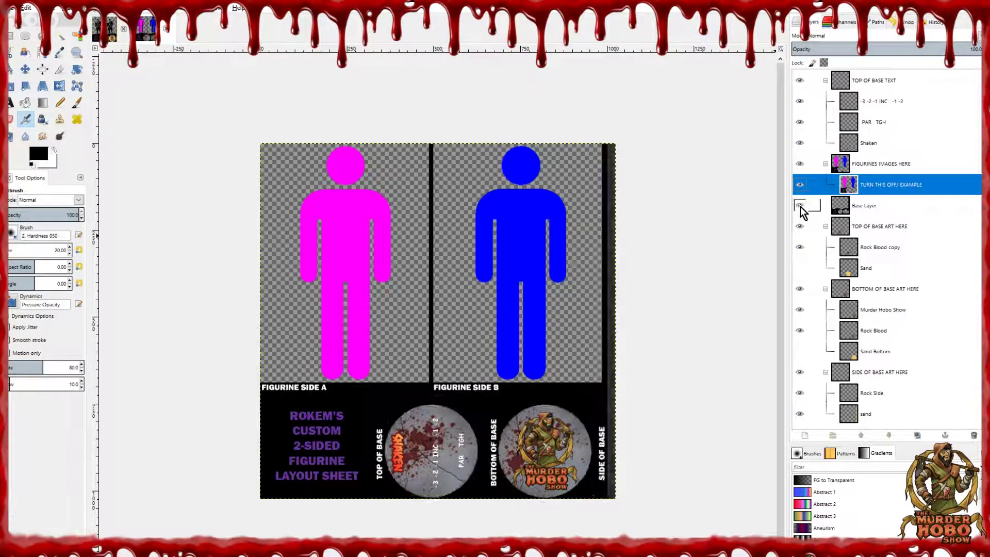
click(801, 206)
click(801, 205)
click(800, 206)
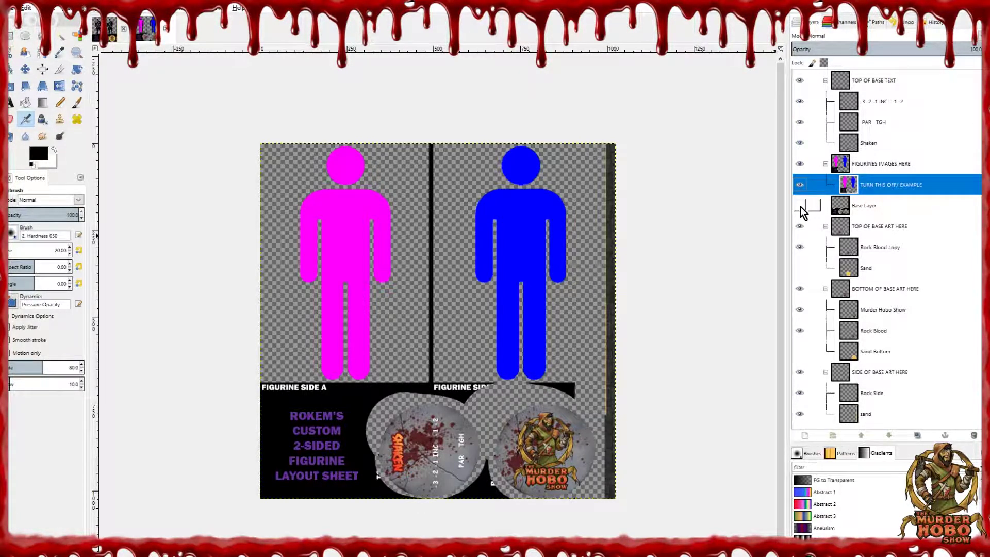
click(800, 205)
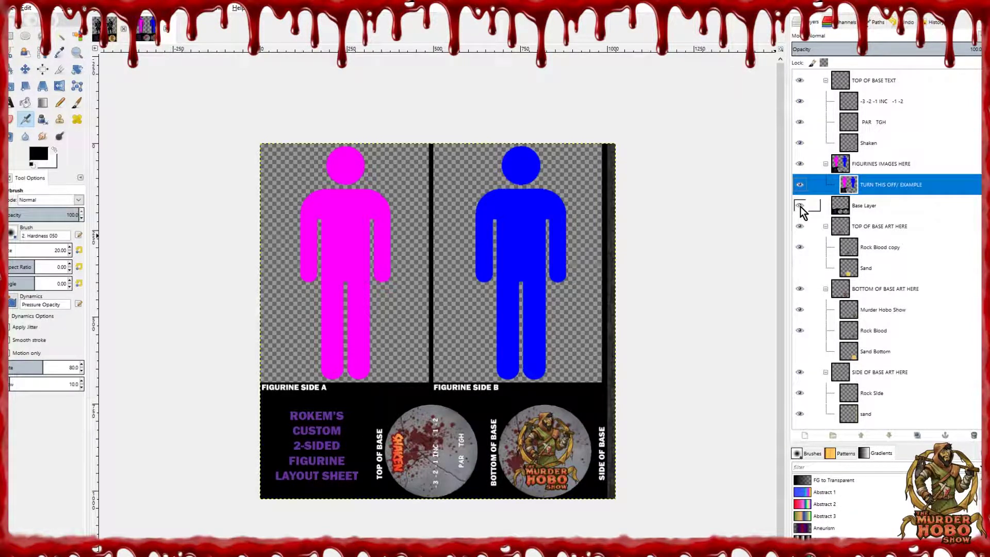
- Select the TOP OF BASE ART HERE group and hide the FIGURINES IMAGES HERE group and Base Layer to examine the unmasked base art
click(892, 233)
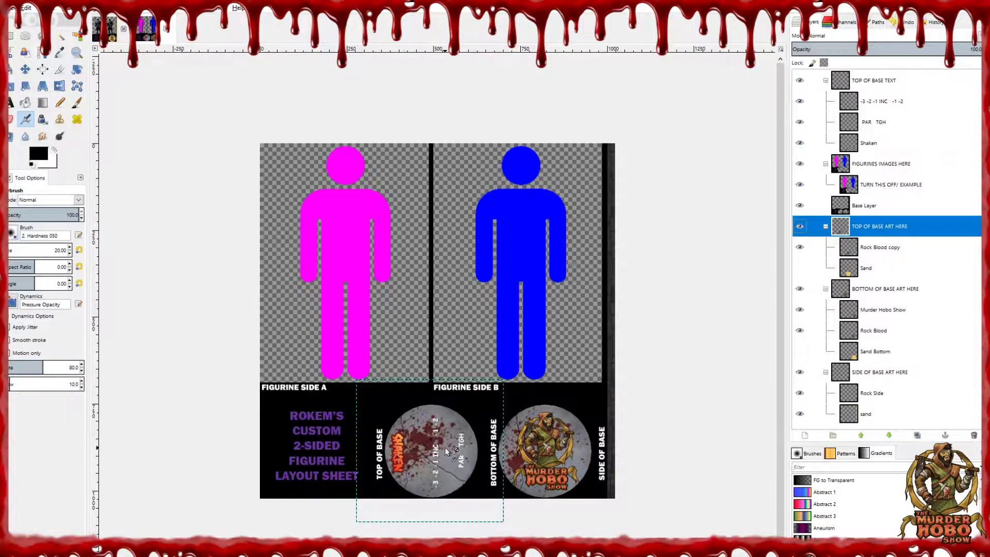
click(800, 164)
click(800, 205)
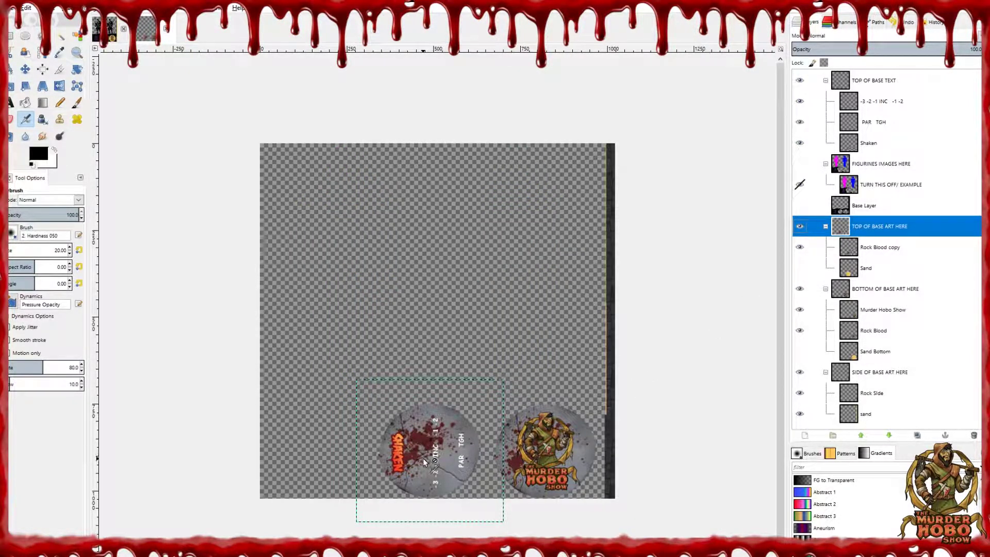
scroll(425, 464, up, 2)
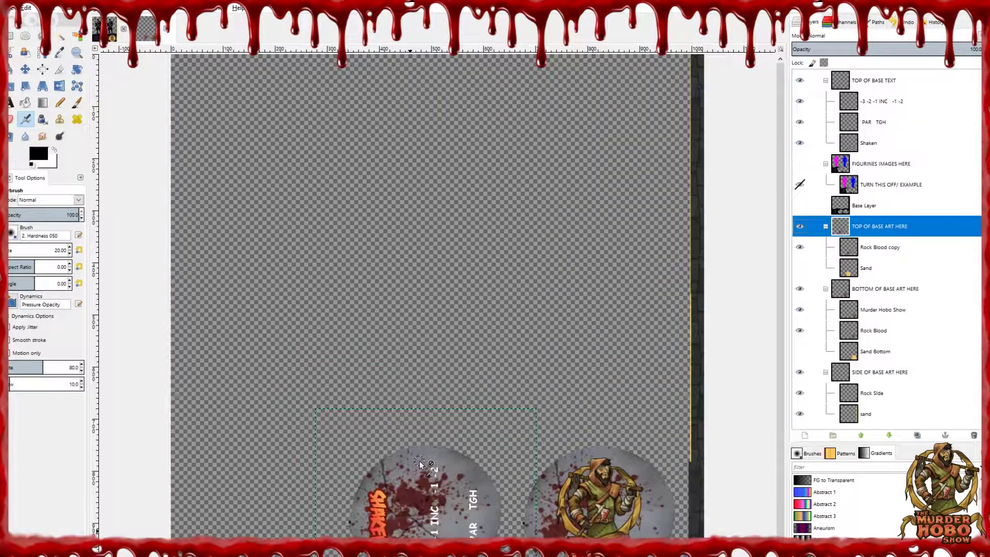
scroll(420, 470, up, 2)
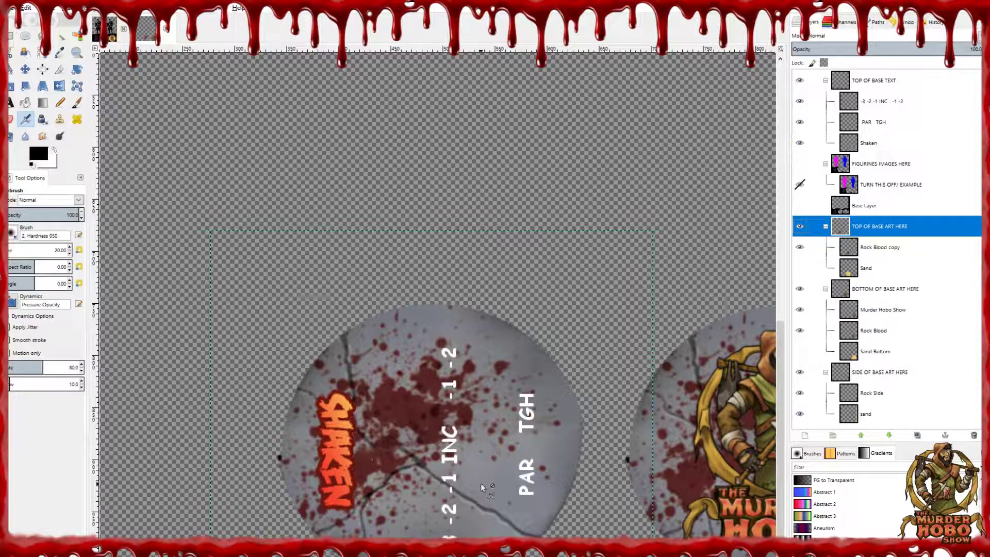
scroll(437, 294, right, 5)
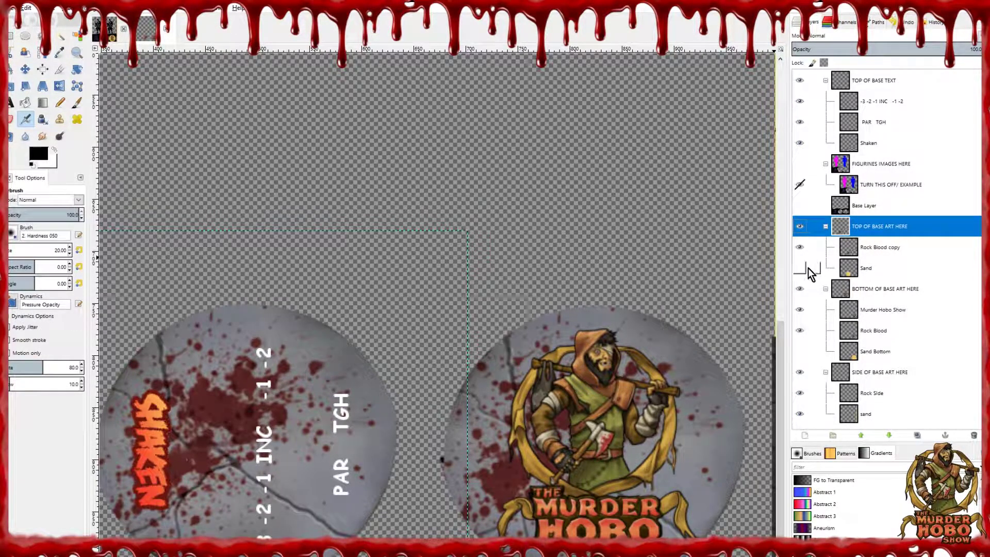
- Toggle the Rock Blood copy and Sand layers to compare base-top art, and restore the figurine images and Base Layer
click(799, 247)
click(799, 268)
click(800, 268)
click(799, 268)
click(799, 268)
click(799, 246)
click(799, 246)
click(800, 268)
click(799, 268)
click(800, 250)
click(799, 184)
click(799, 206)
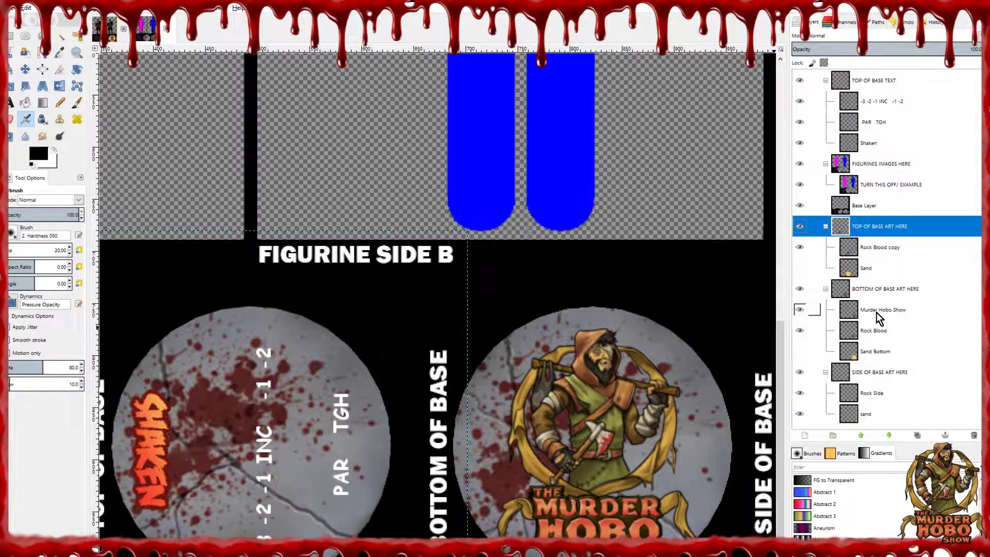
- Switch both base faces to sand by hiding Murder Hobo Show, Rock Blood and Rock Blood copy and showing Sand Bottom and Sand
click(799, 310)
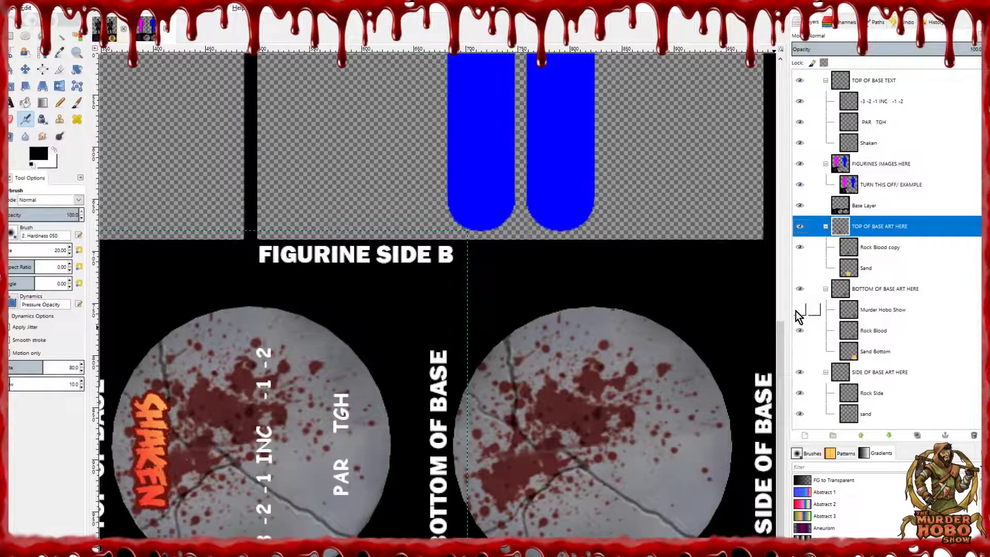
click(799, 331)
click(800, 352)
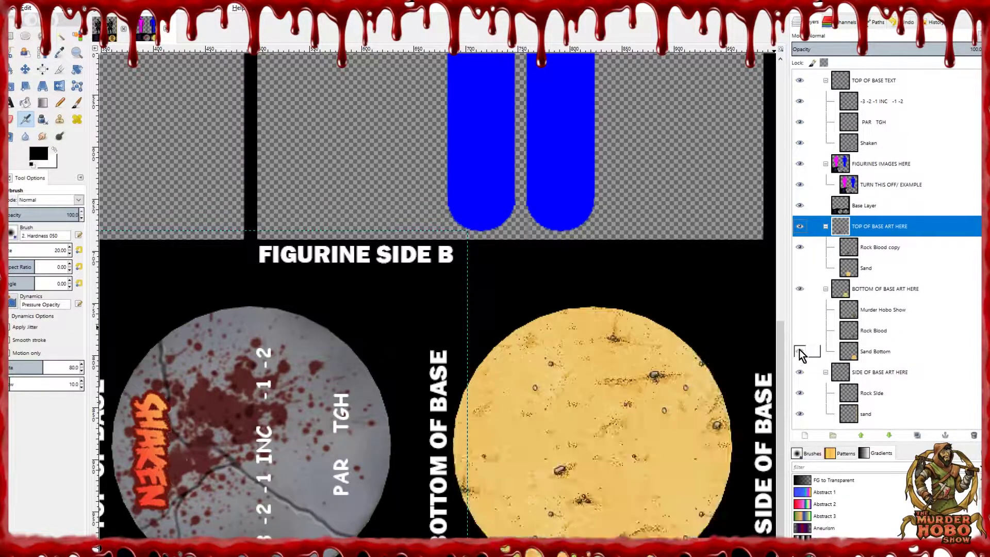
click(799, 248)
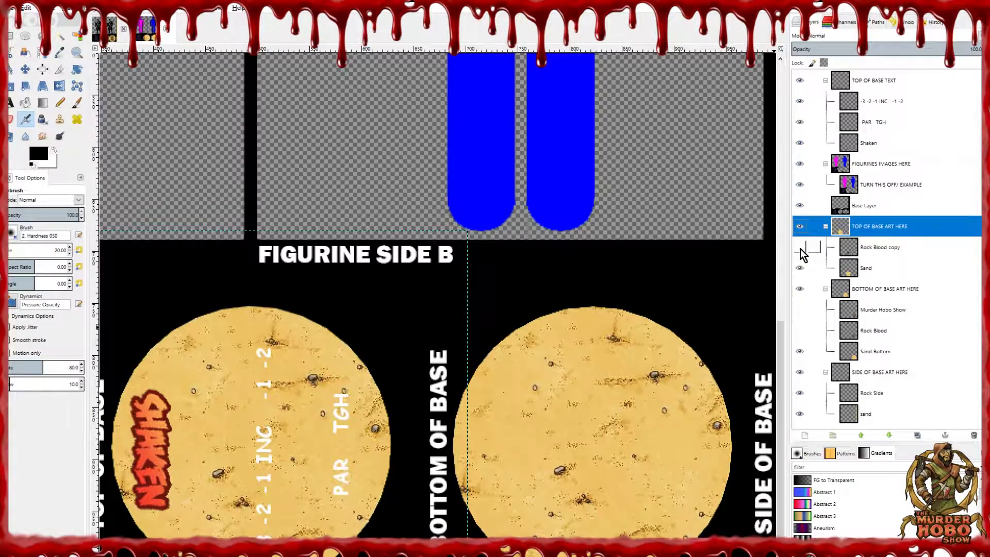
scroll(625, 174, down, 2)
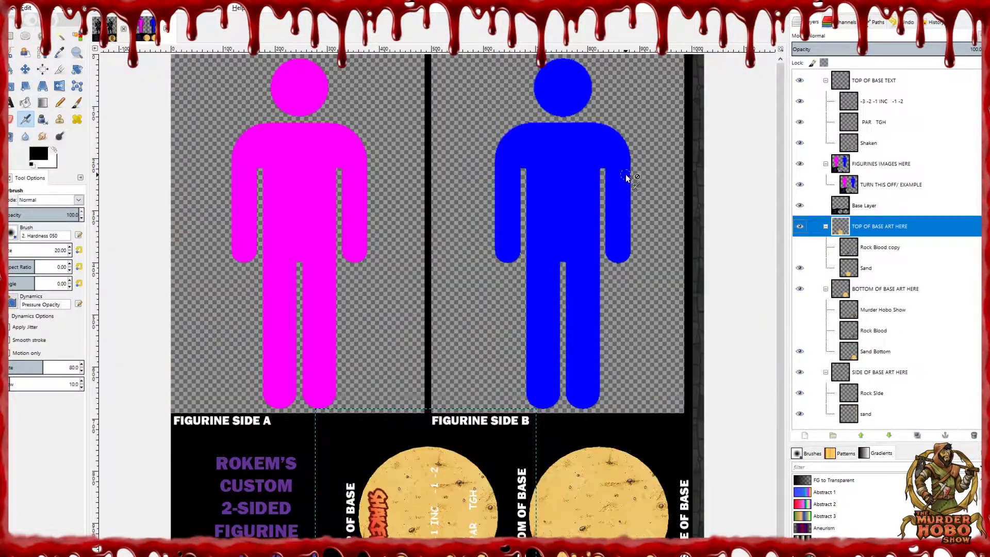
scroll(626, 174, down, 1)
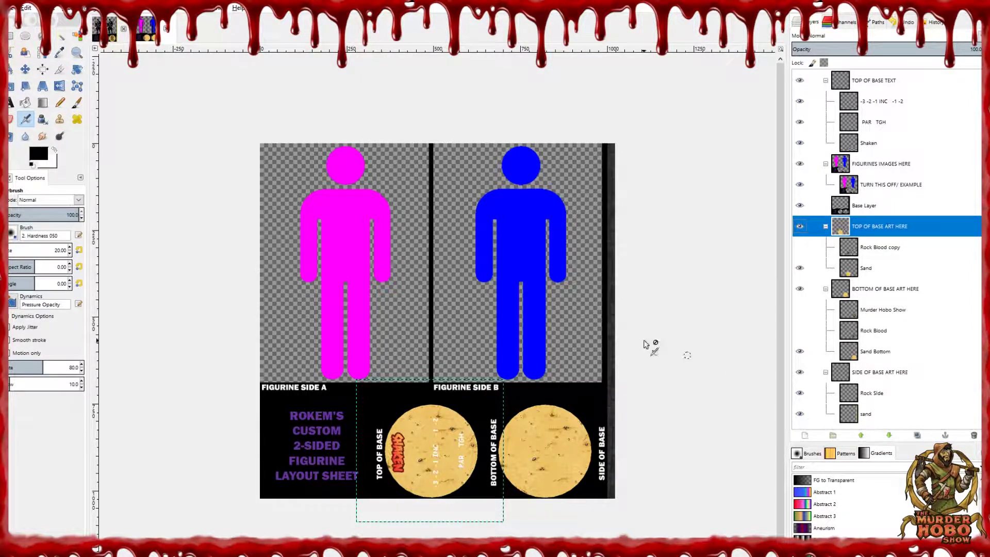
- Toggle the Rock Side layer off and on to compare the rock and sand art for the side of the base
scroll(618, 361, up, 2)
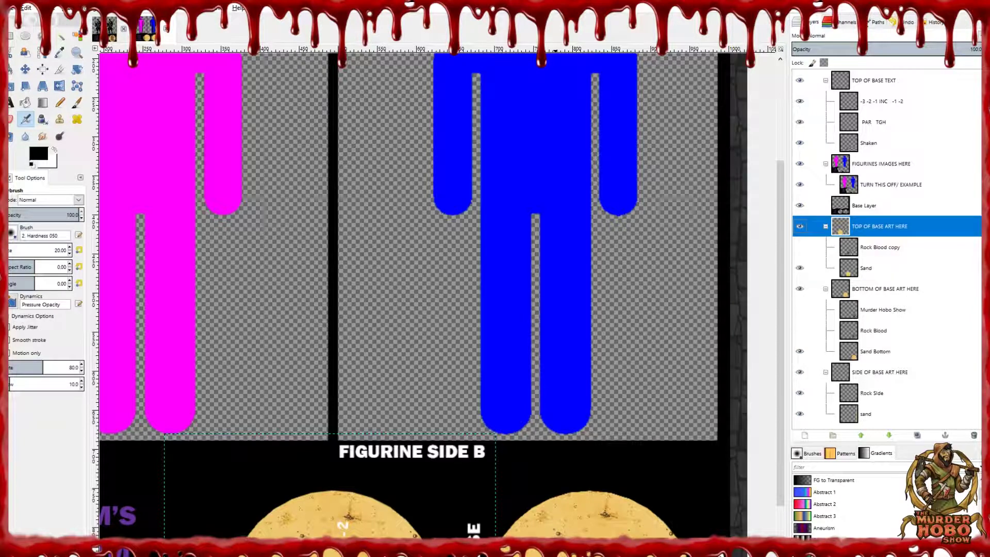
click(799, 393)
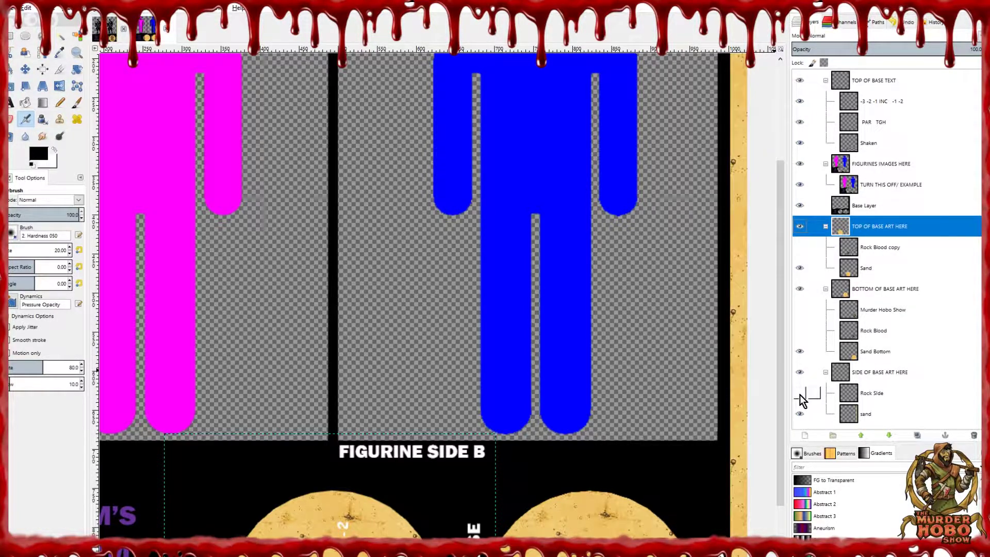
scroll(438, 251, down, 2)
scroll(438, 251, down, 1)
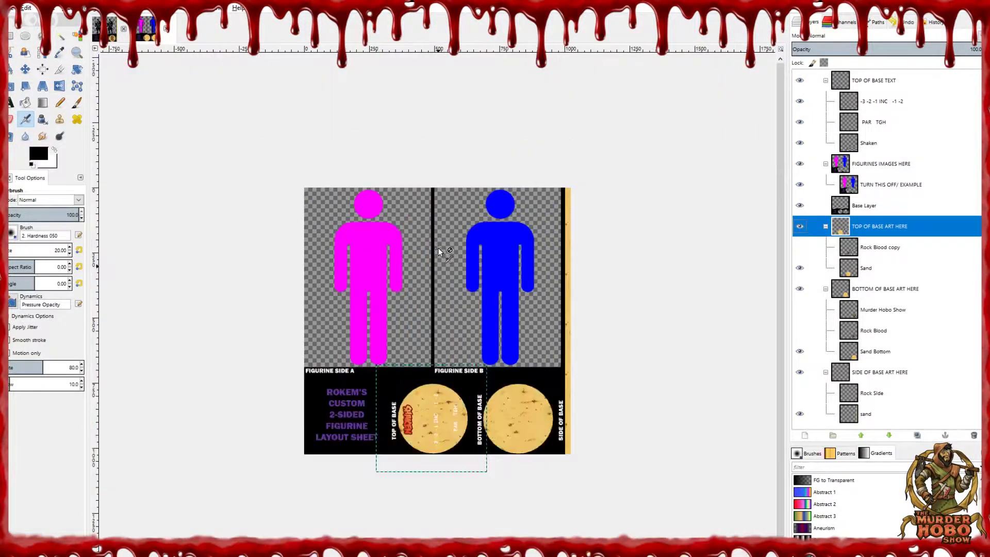
click(799, 393)
click(800, 267)
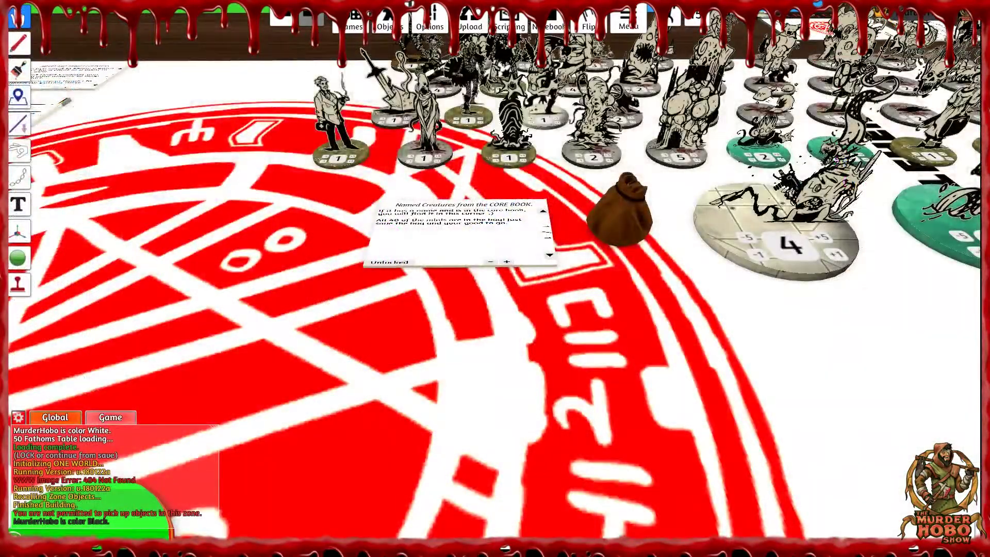
- Switch to Tabletop Simulator and examine the magenta template figurine and the bearded warrior figurine beside it up close
key(s)
key(a)
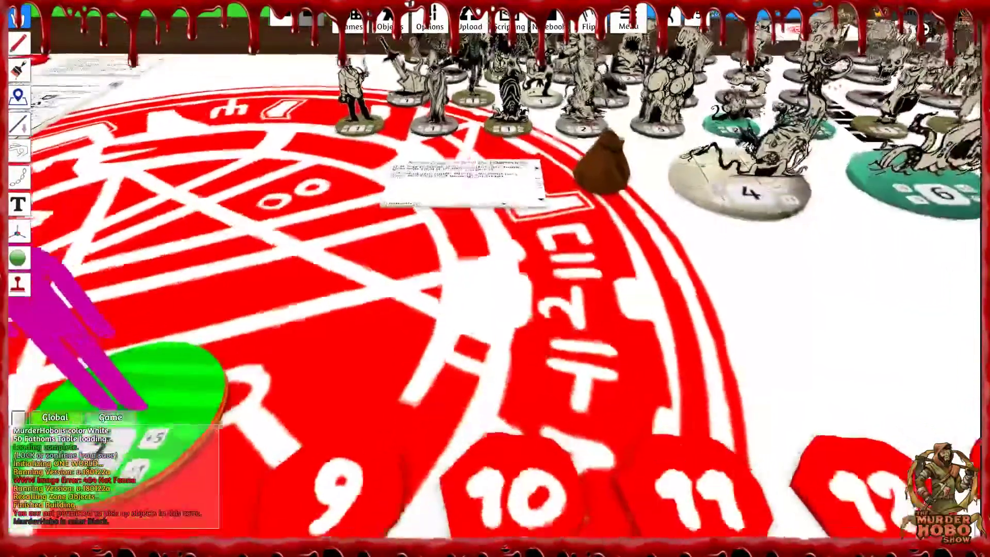
key(a)
key(plus)
key(plus)
key(plus)
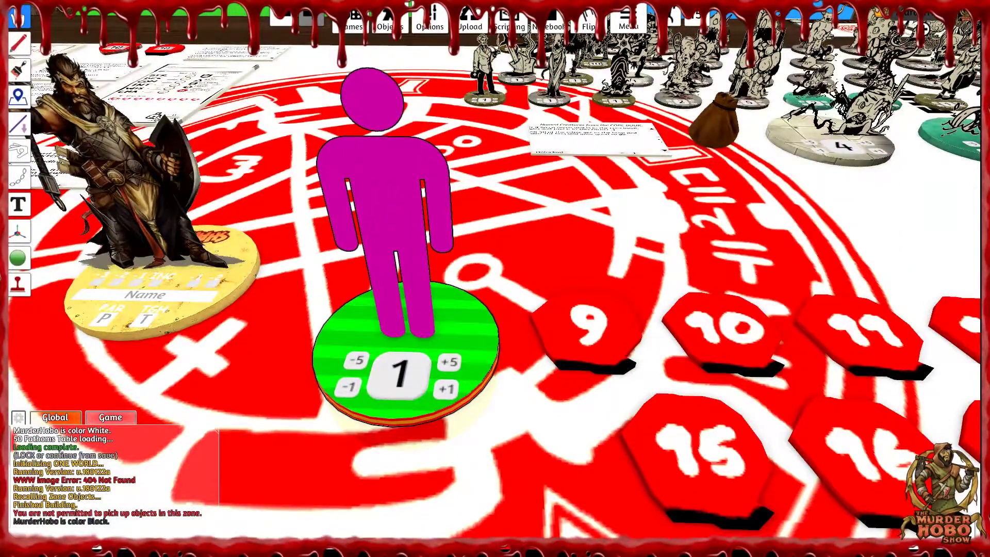
key(f)
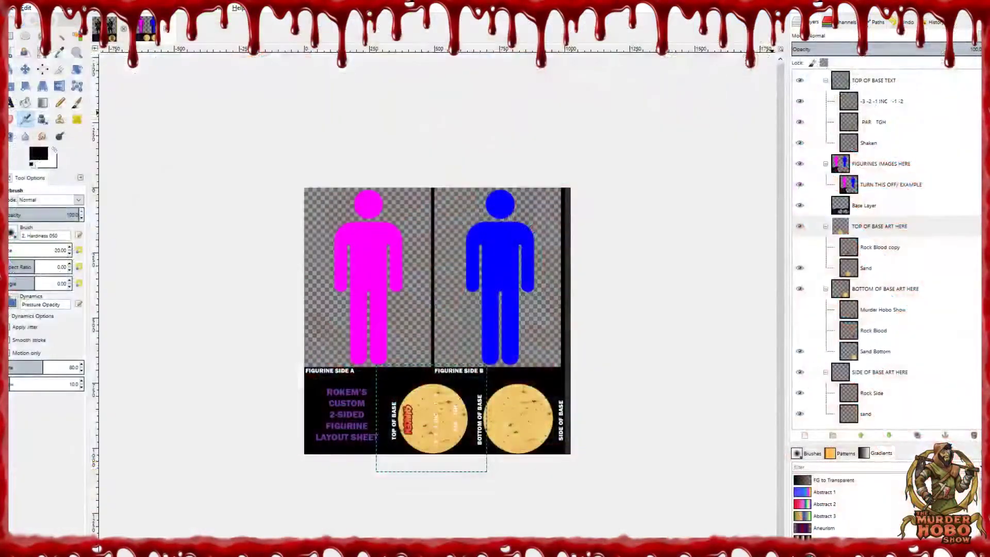
- Switch the side of the base to sand by hiding the Rock Side layer and keeping the sand layer shown
click(876, 226)
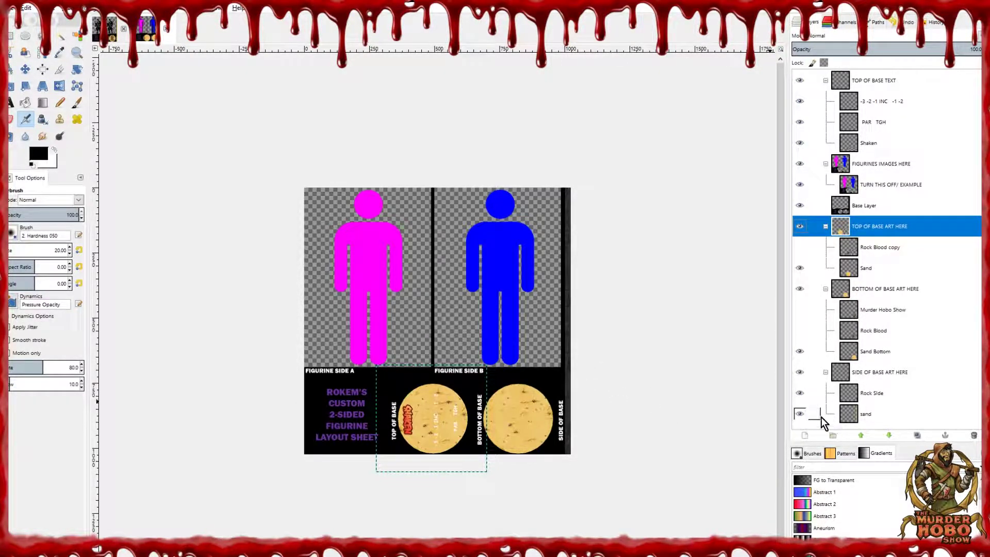
click(800, 415)
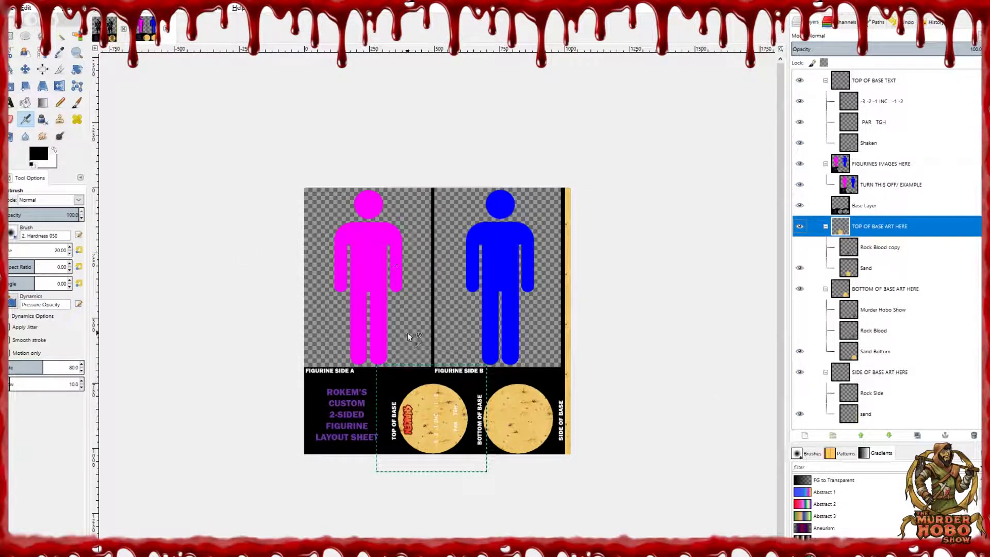
- Switch to the open layout image containing the FIGURES group and hide its Image 01 layer
click(109, 31)
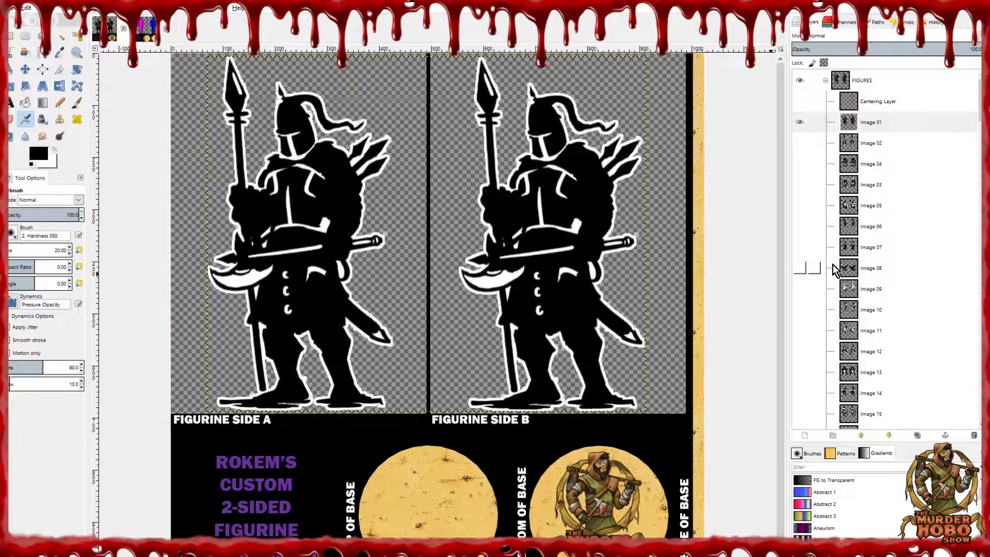
click(800, 123)
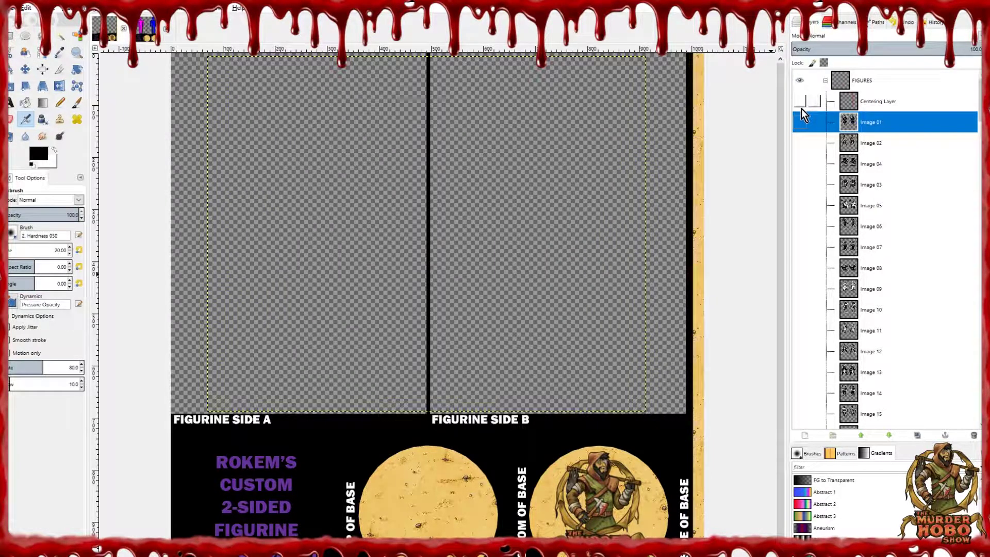
- Preview the figure layers Image 126 through Image 123 one at a time, leaving only Image 123 shown
scroll(977, 103, down, 1)
scroll(887, 247, down, 20)
scroll(876, 252, down, 1)
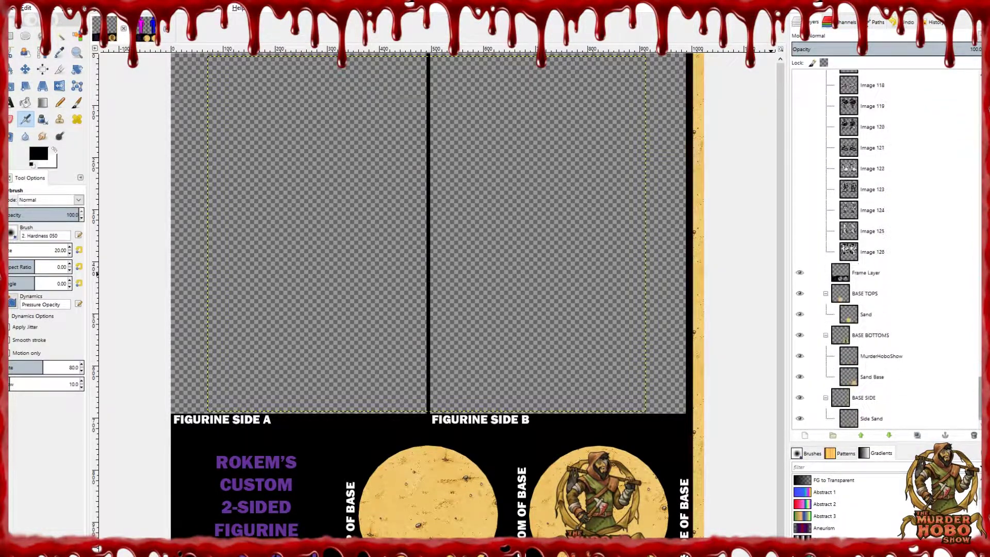
click(800, 252)
click(800, 251)
click(800, 231)
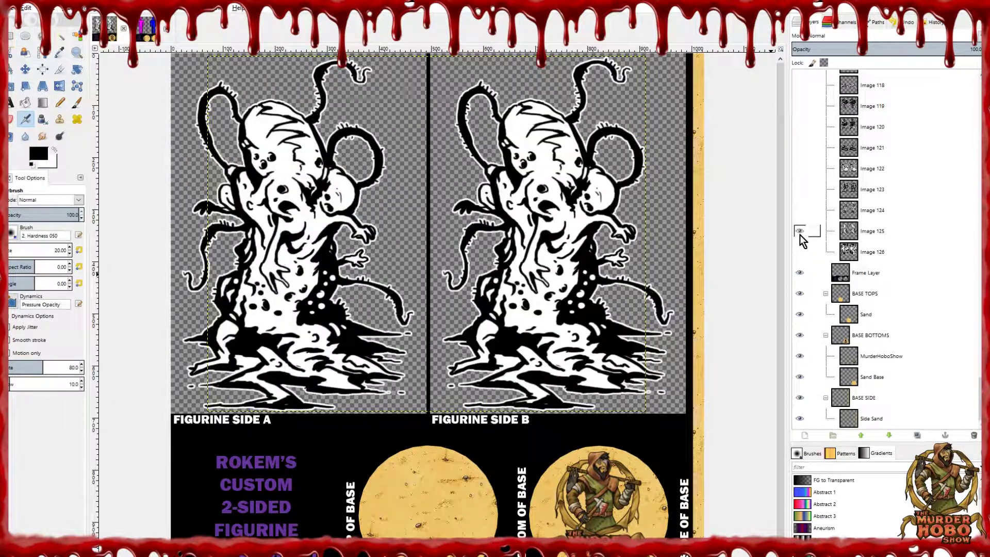
click(799, 231)
click(799, 210)
click(800, 210)
click(800, 189)
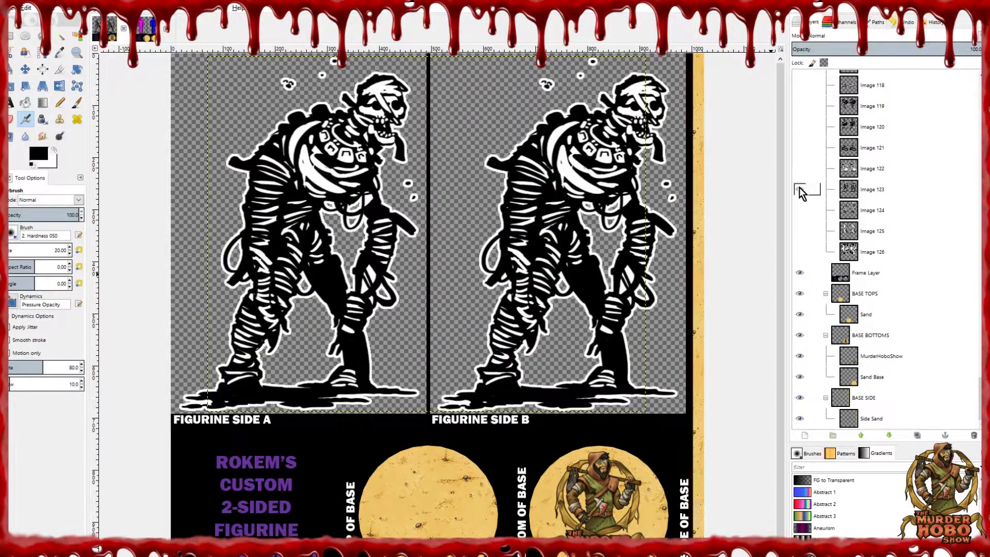
click(800, 189)
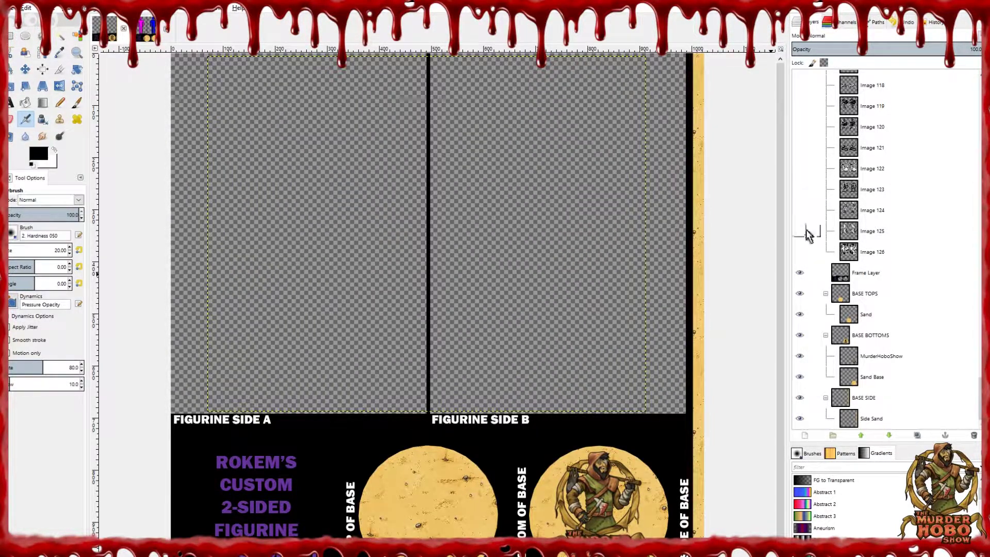
click(800, 189)
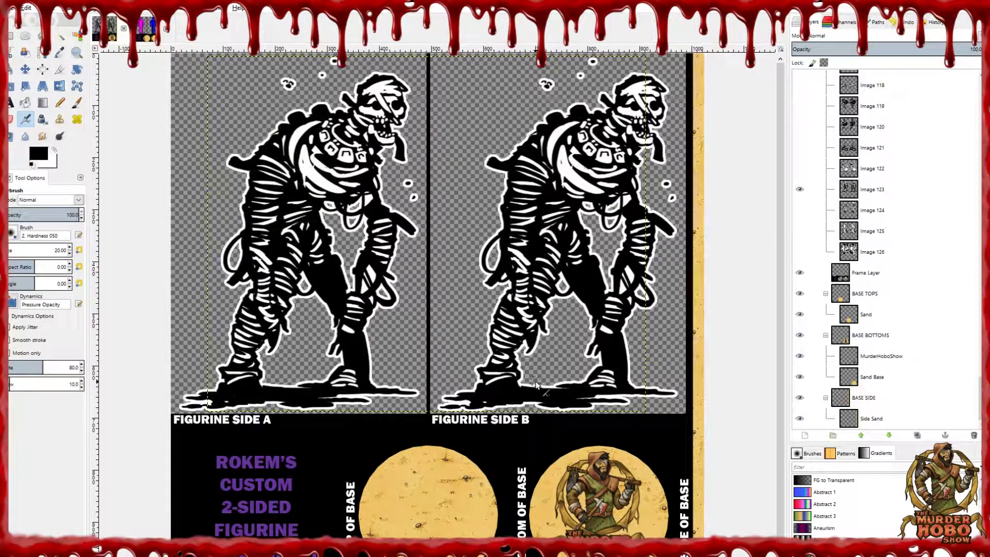
- Examine the BASE TOPS and BASE BOTTOMS groups, toggle MurderHoboShow and Sand Base, and leave MurderHoboShow hidden
key(minus)
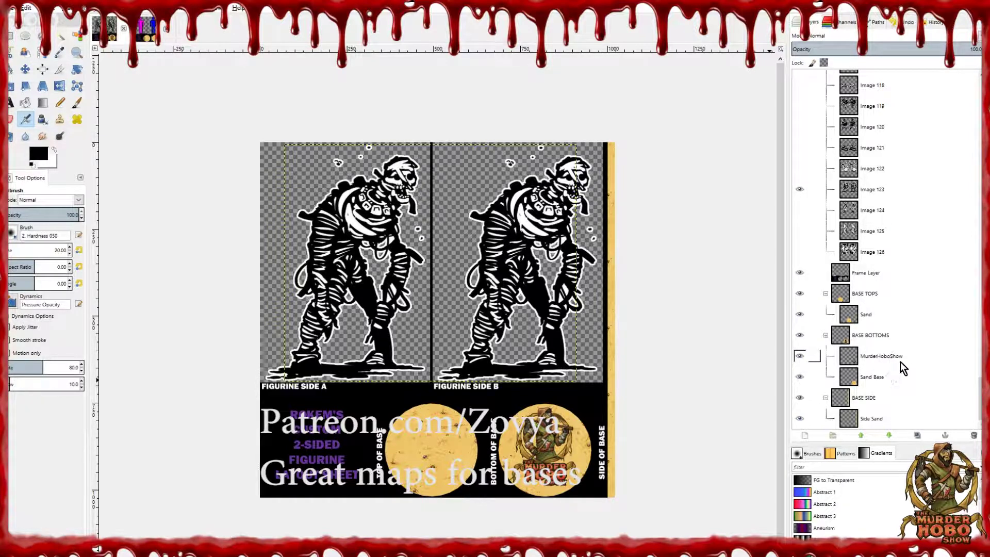
click(870, 338)
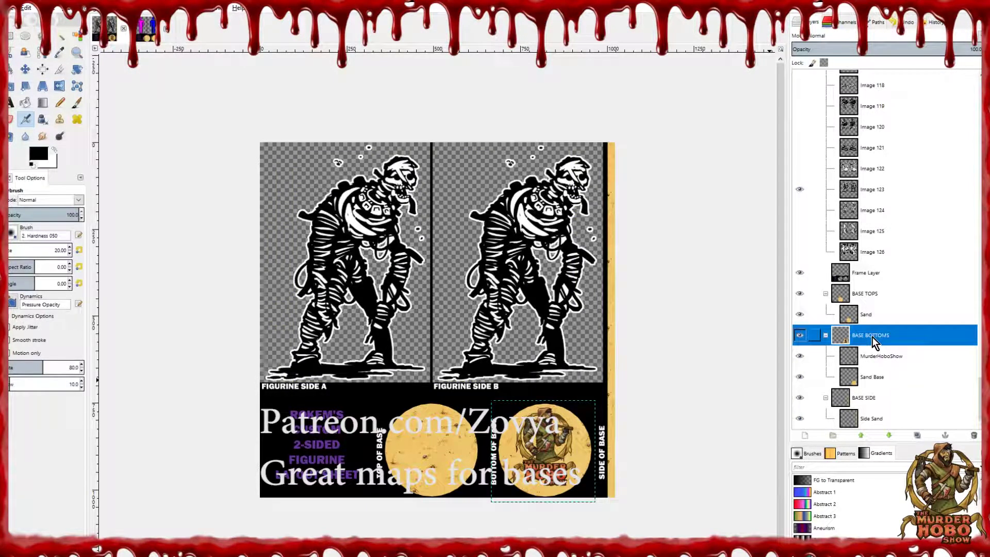
click(868, 291)
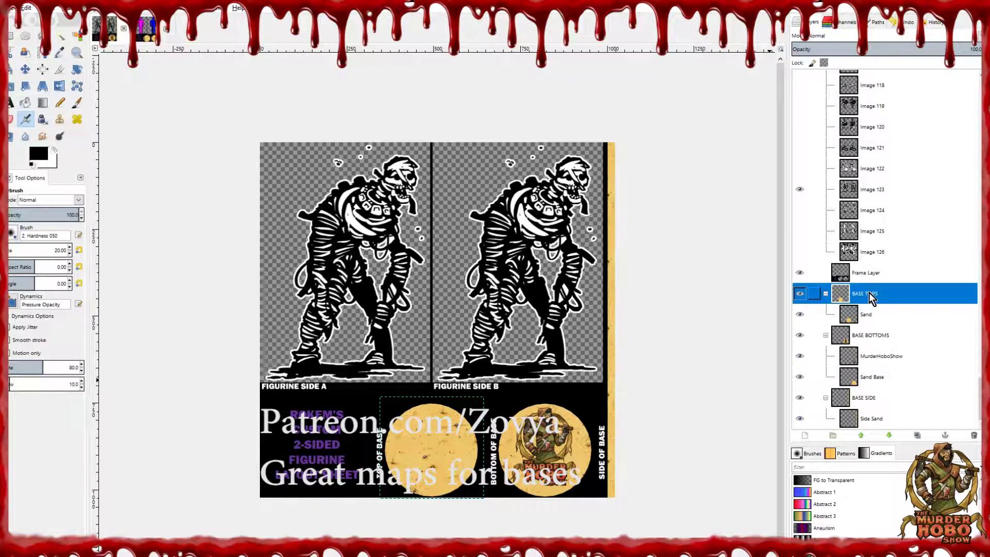
click(870, 339)
click(800, 357)
click(800, 357)
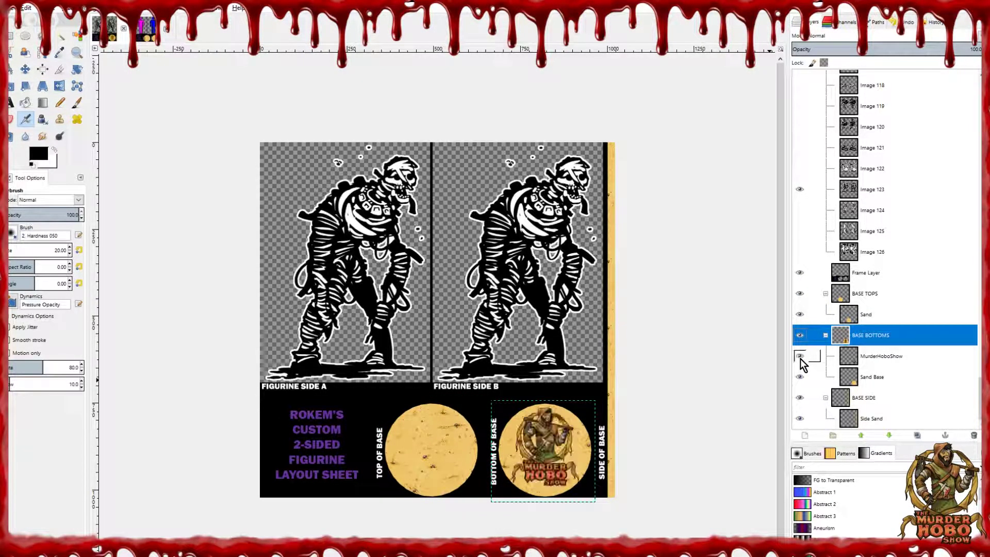
click(800, 357)
click(800, 377)
click(800, 377)
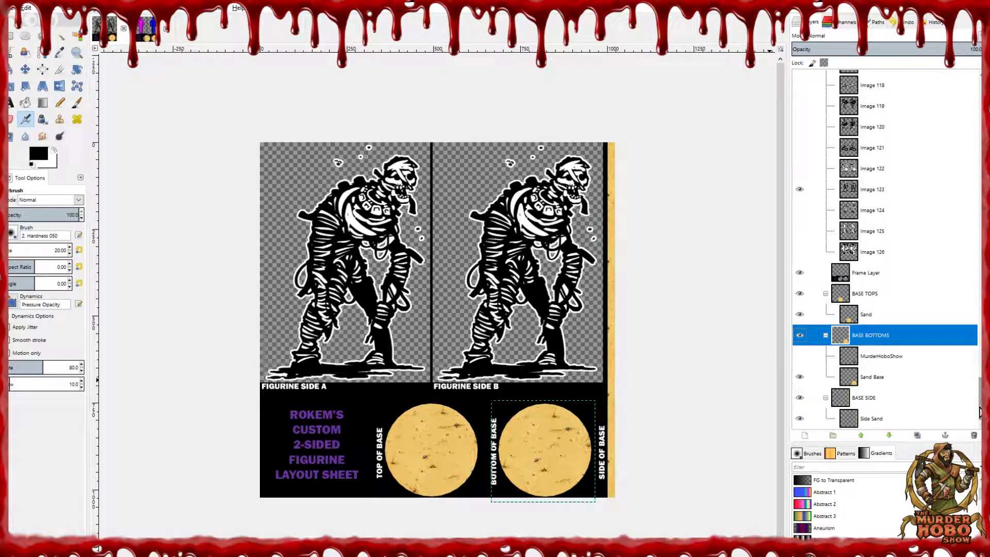
- Toggle the Side Sand layer off and on to check the art for the side of the base
click(799, 418)
click(799, 418)
click(799, 418)
click(799, 419)
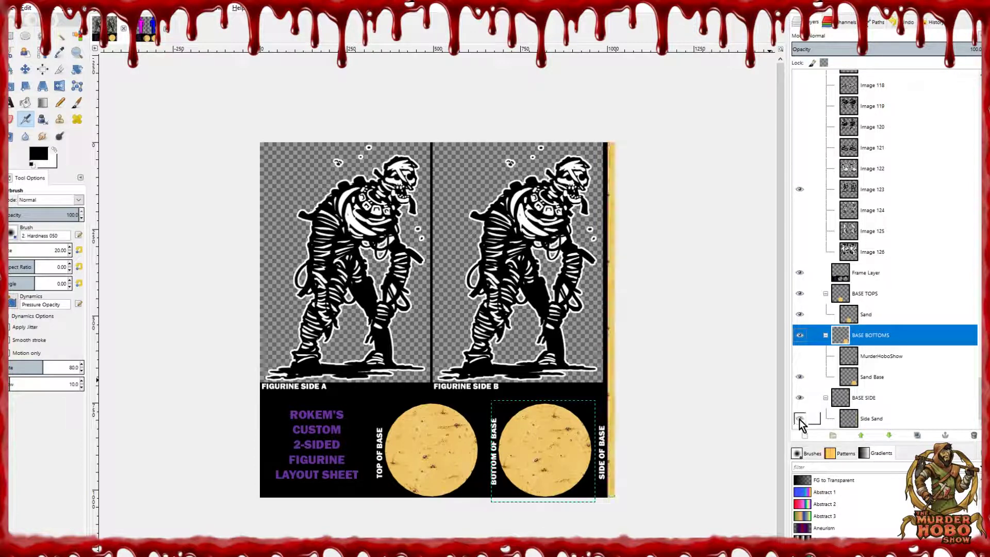
- Hide Sand and Sand Base to preview blank base faces, and restore both layers together with MurderHoboShow
click(867, 297)
click(800, 314)
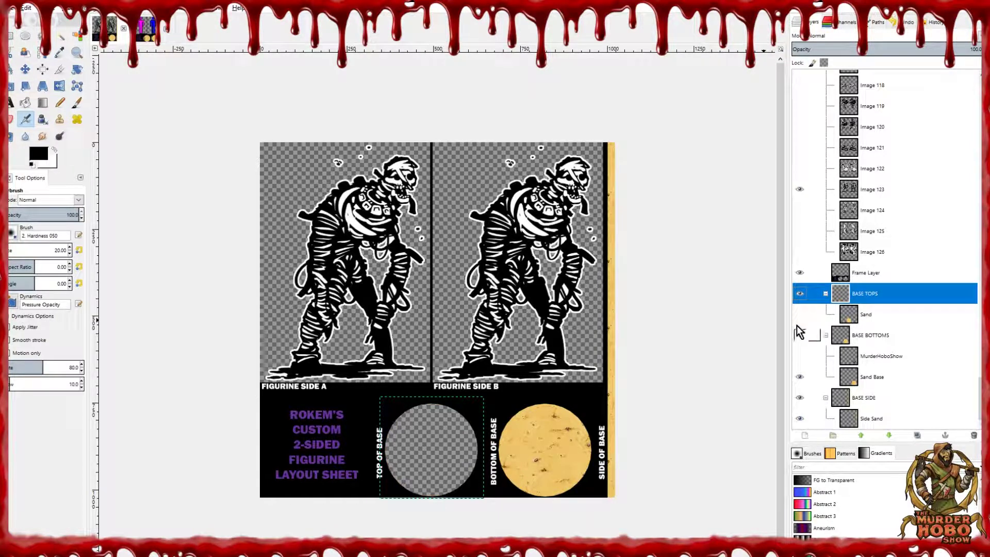
click(799, 377)
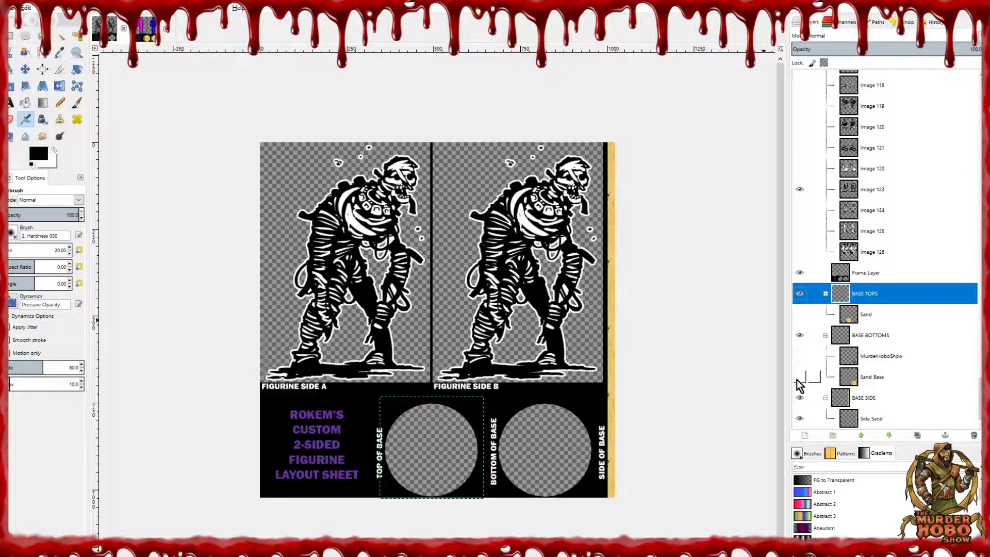
click(697, 460)
click(800, 314)
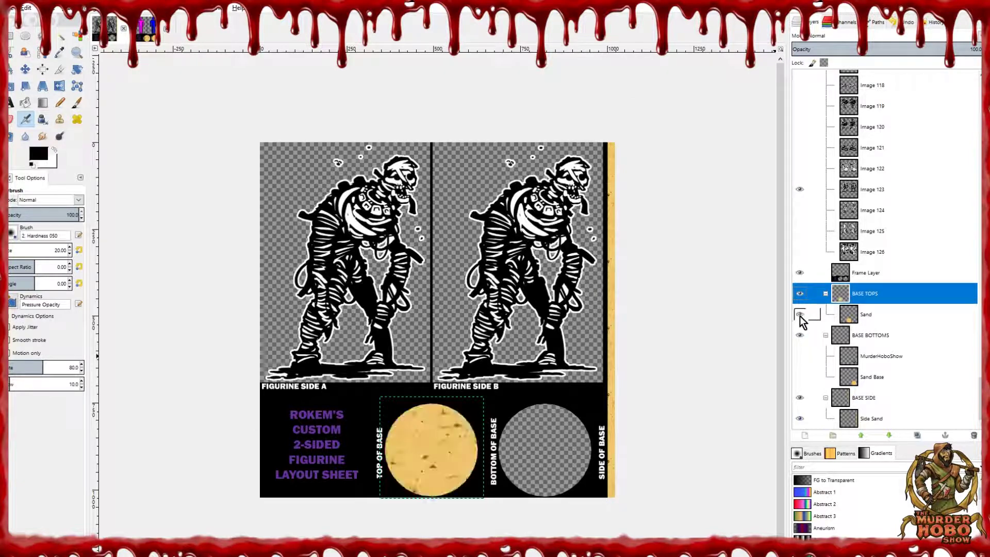
click(799, 376)
click(799, 355)
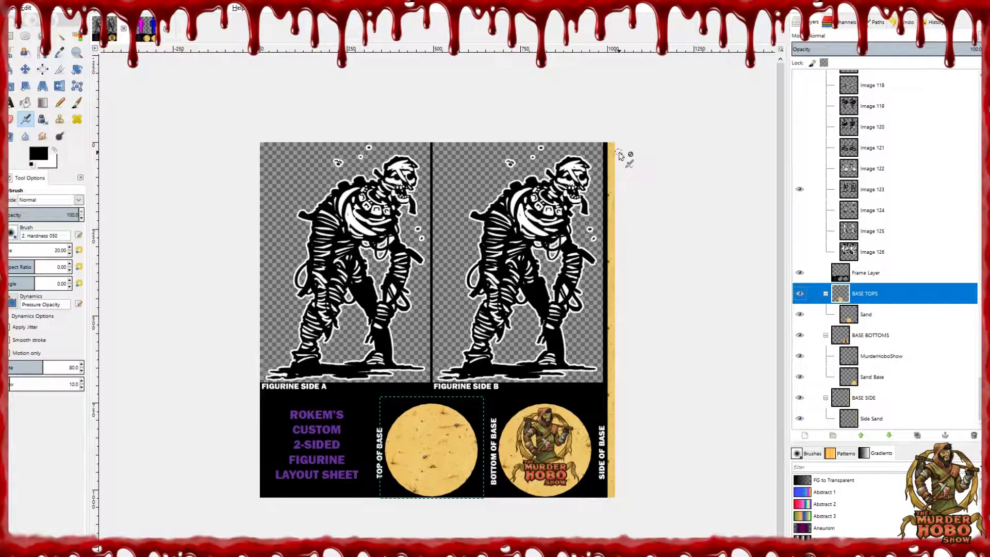
click(407, 3)
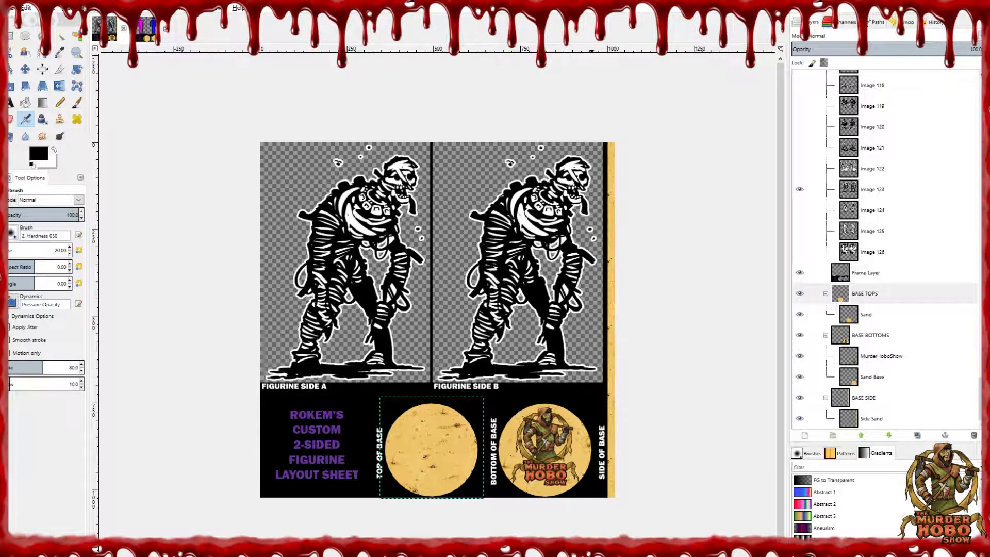
click(864, 293)
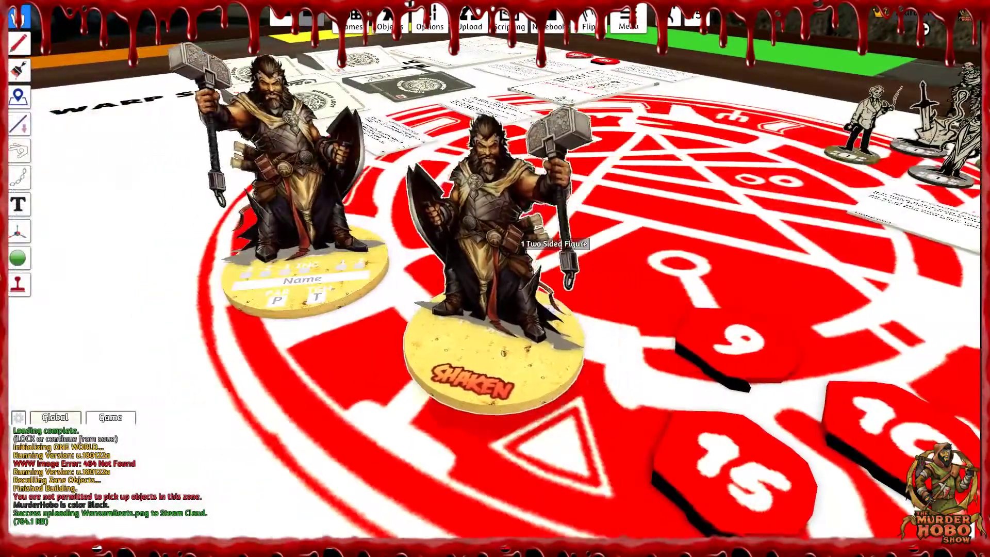
- Switch to Tabletop Simulator and upload Shambler on sand.png from Downloads to the Cloud as the SHAKEN figurine's Diffuse/Image
right_click(494, 259)
click(531, 261)
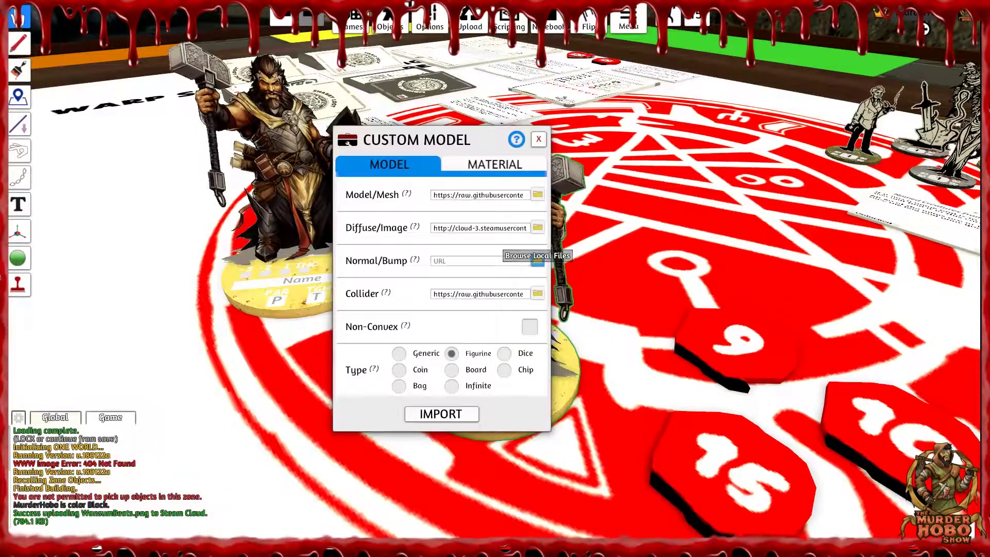
click(537, 228)
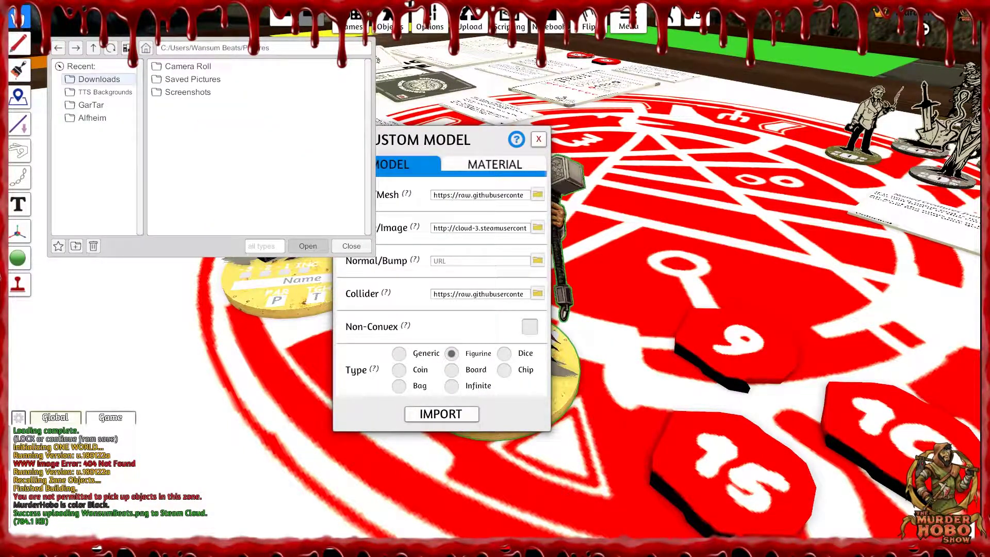
click(99, 79)
scroll(232, 155, down, 3)
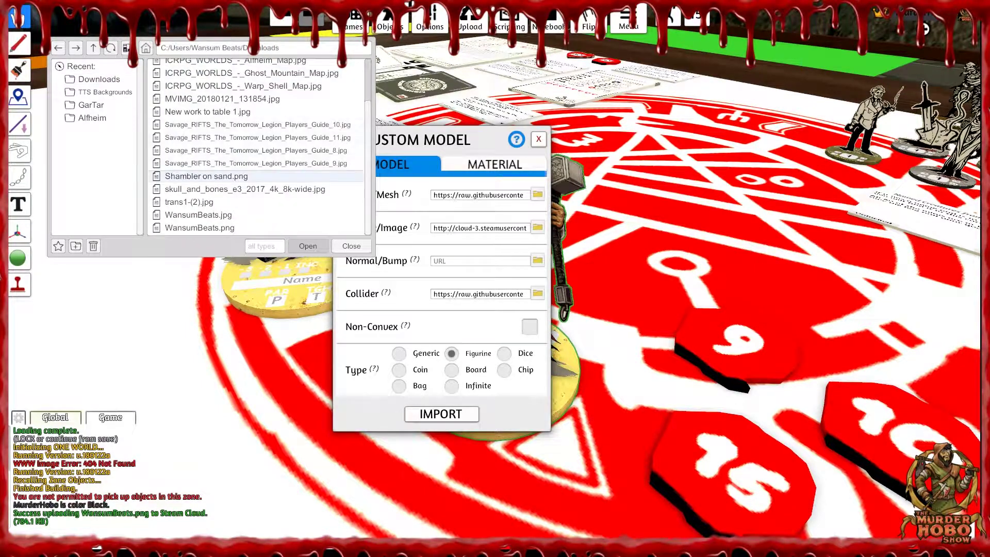
click(206, 176)
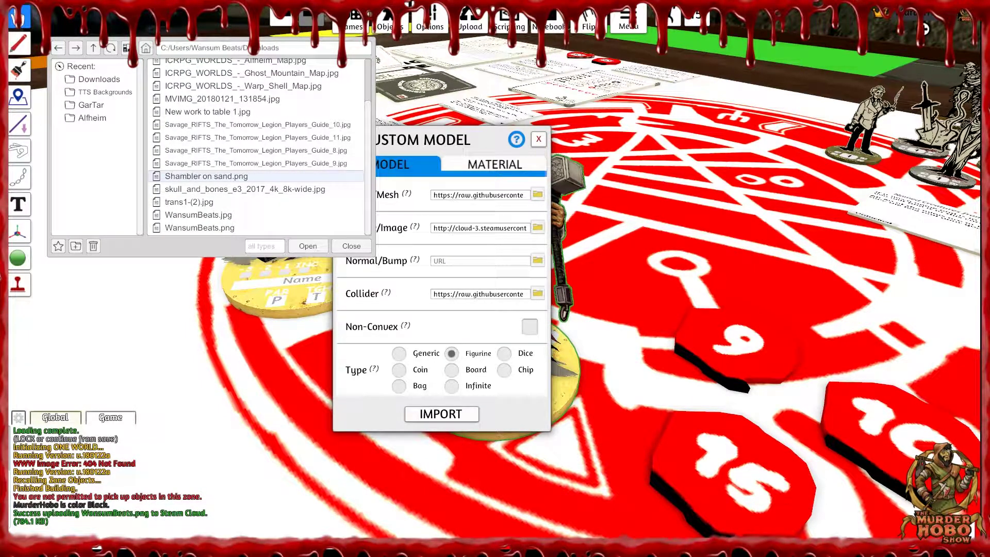
click(307, 246)
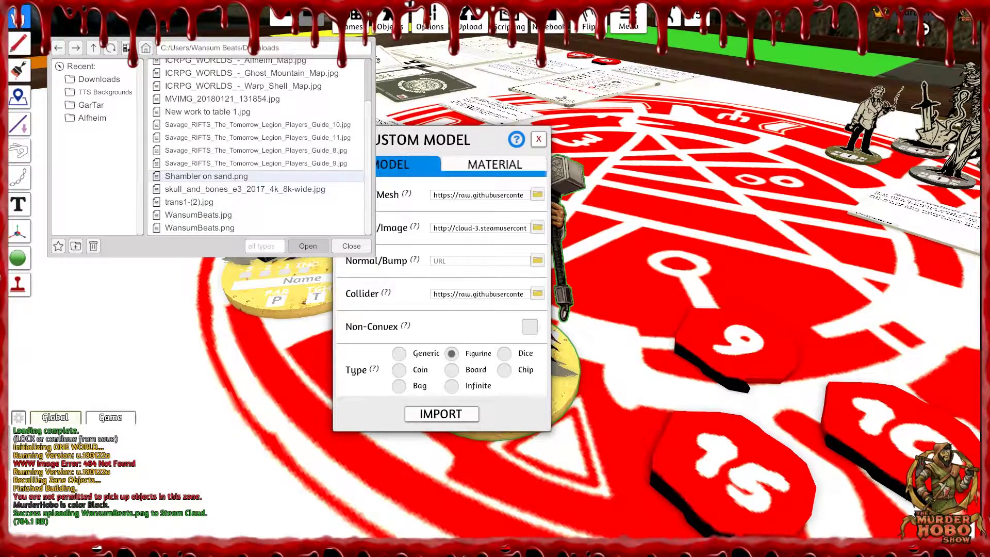
double_click(207, 176)
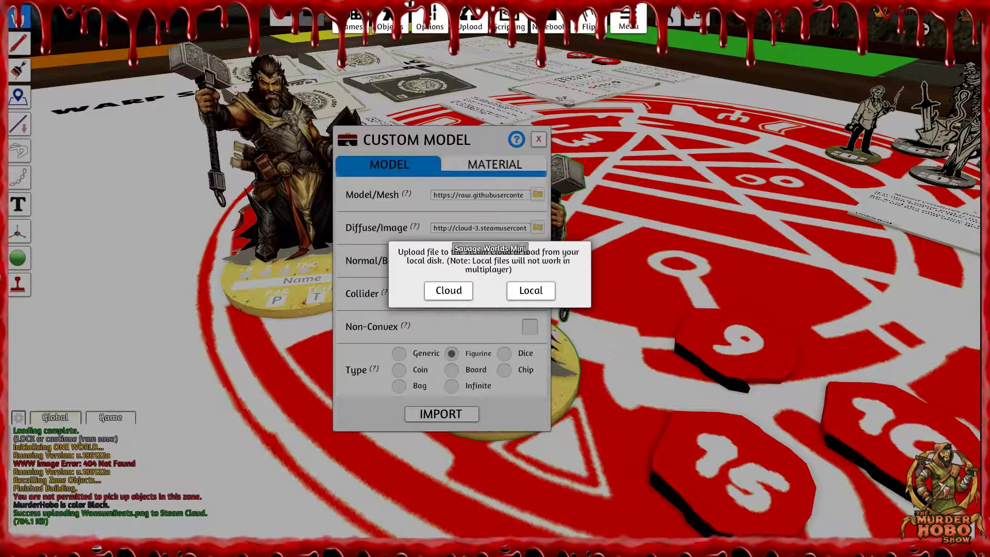
click(448, 290)
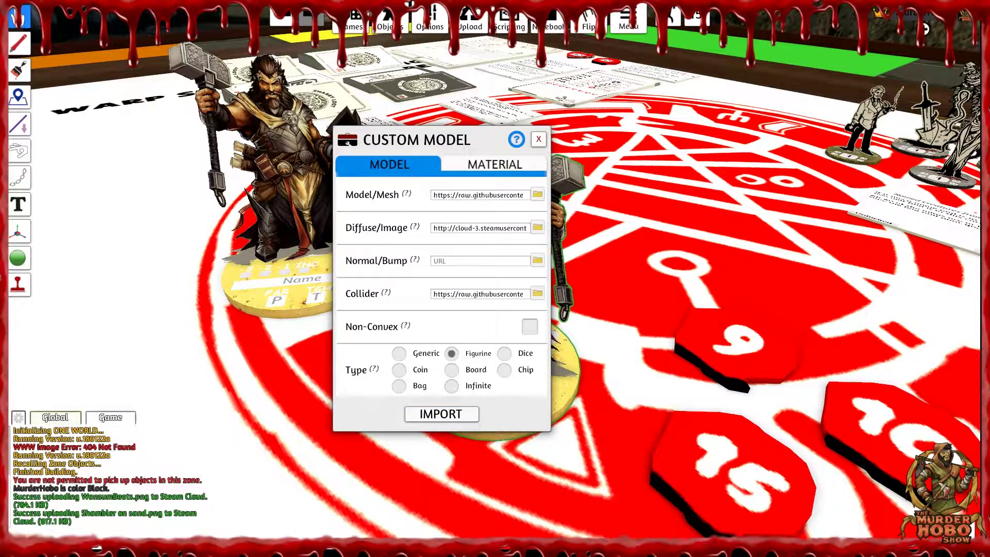
- Import the custom model with the new shambler texture and move the figurine farther from the bearded warrior
click(441, 413)
drag(493, 376, 547, 289)
- Check the uploaded figurine sheets in the Cloud file manager and close it
mouse_move(470, 23)
click(497, 50)
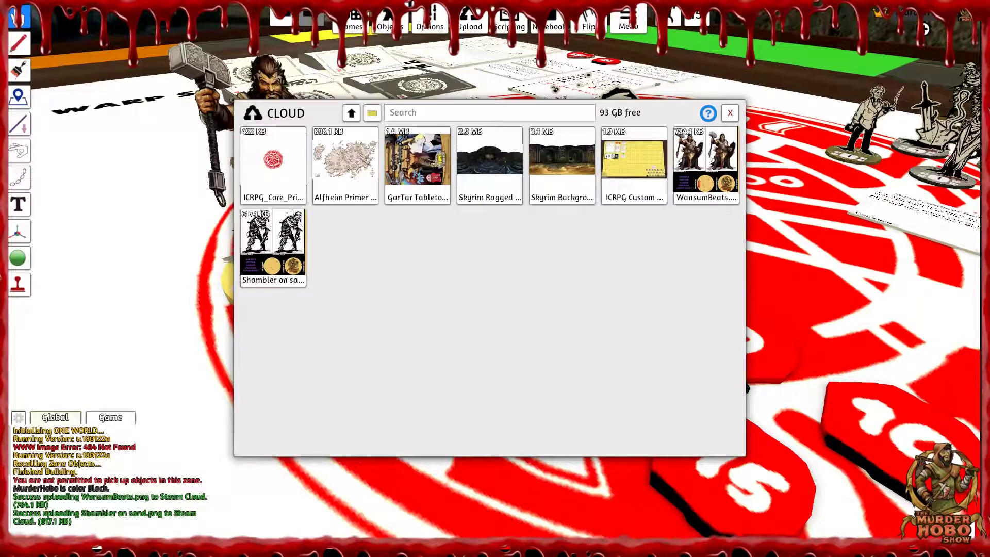
click(730, 113)
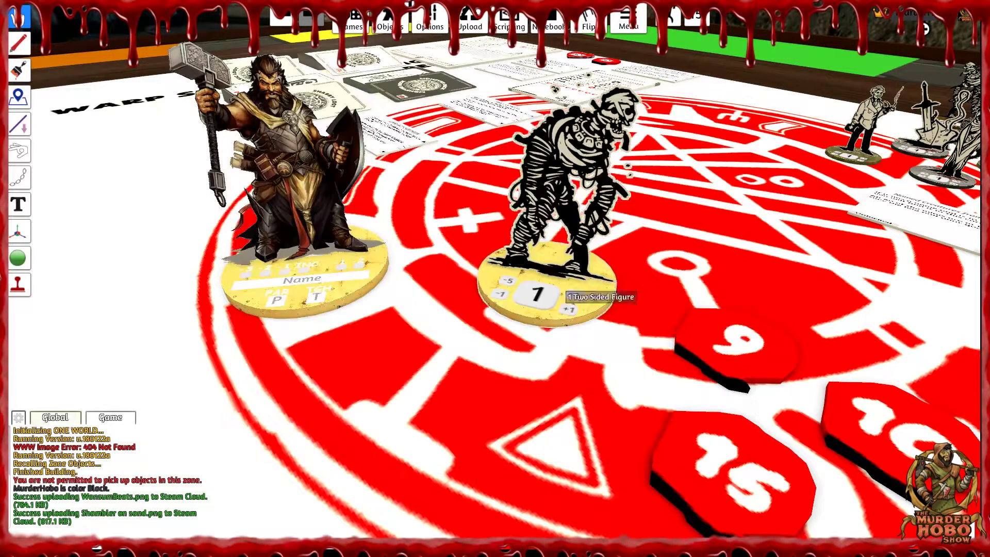
- Examine the shambler figurine on the table and the crowd of finished creature figurines beyond the red circle
drag(564, 170, 634, 206)
scroll(634, 206, down, 10)
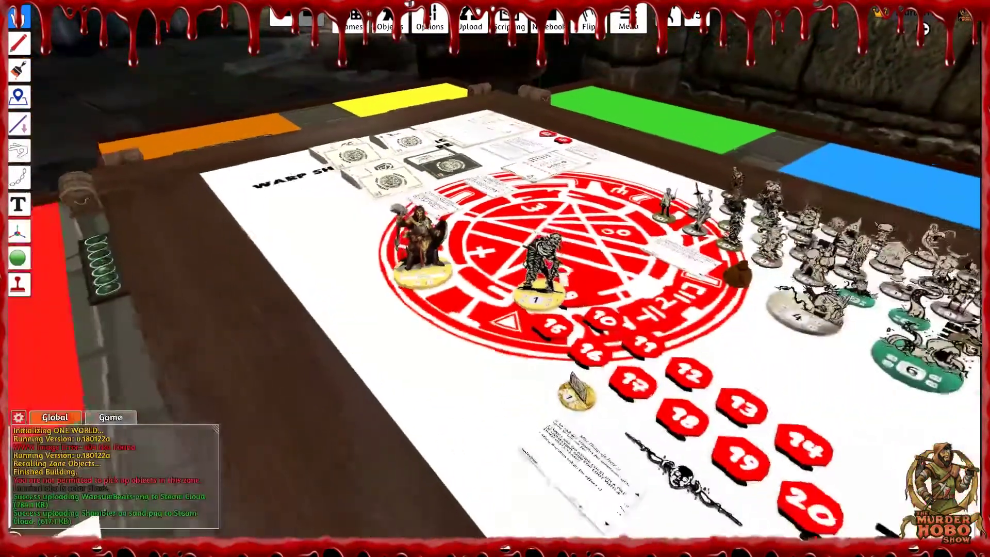
key(d)
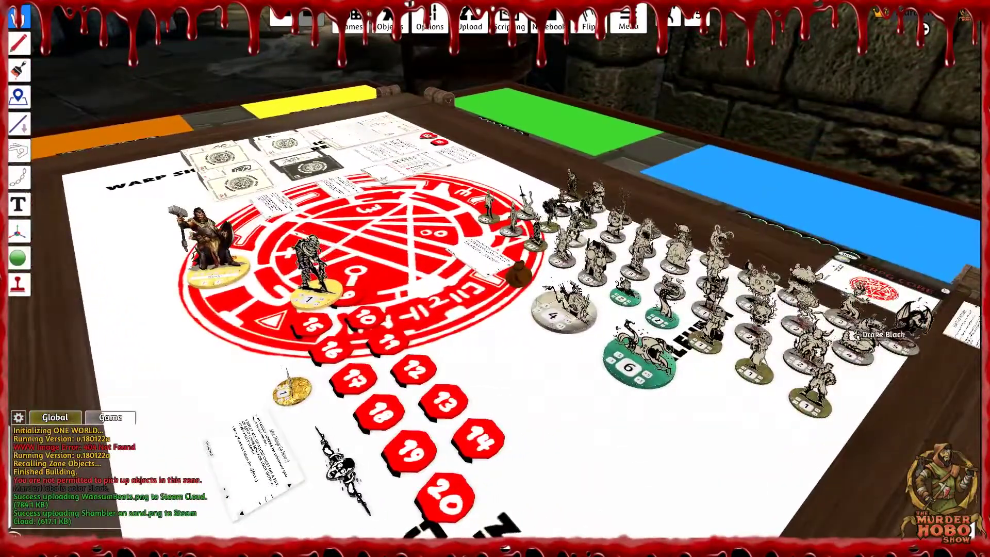
scroll(824, 330, up, 5)
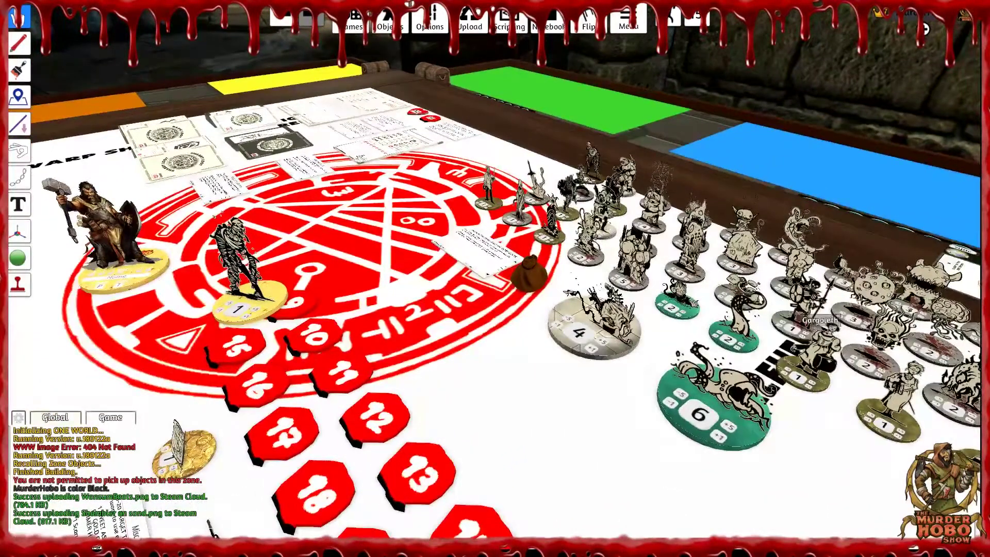
key(e)
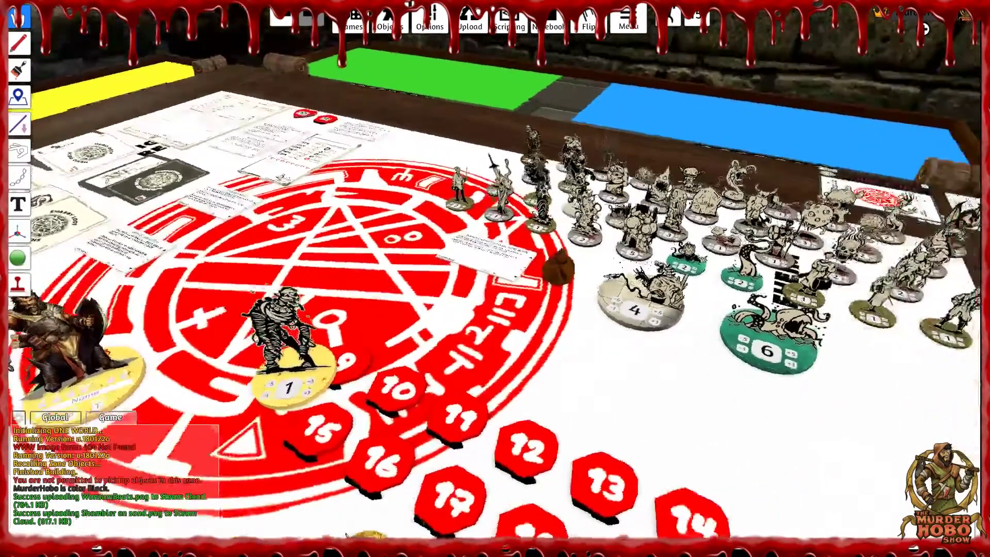
scroll(495, 278, up, 5)
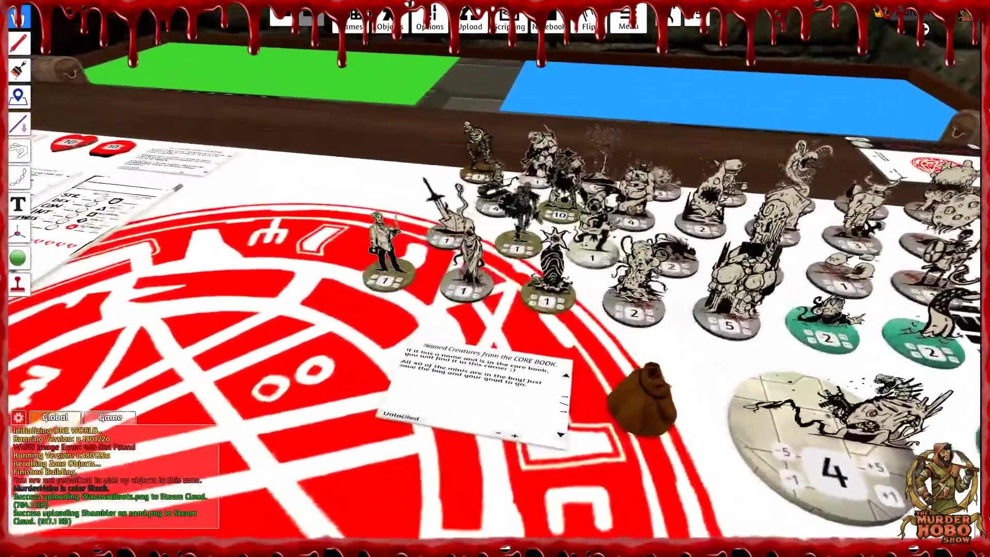
- Compare the stone-based and sand-based shambler figurines on the table up close
scroll(495, 279, down, 5)
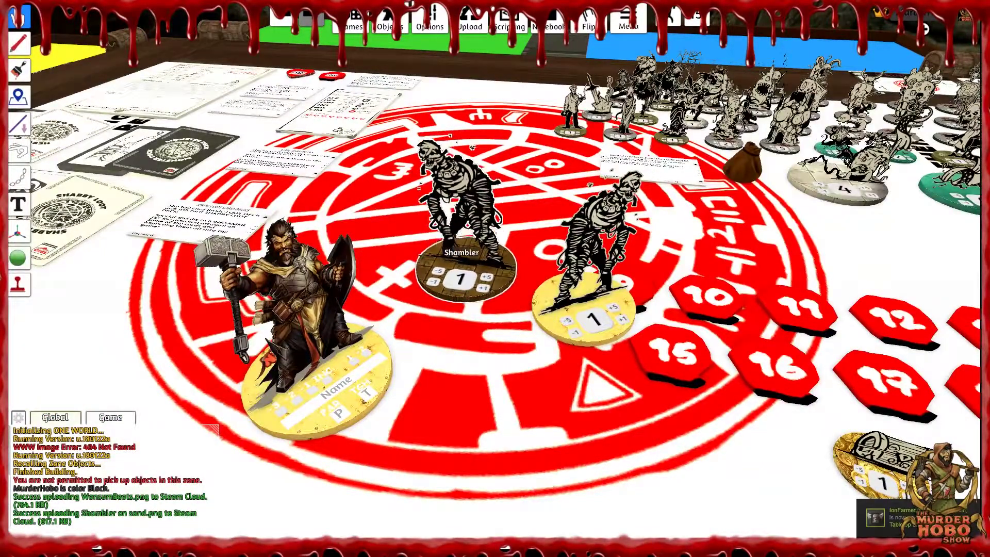
scroll(464, 258, up, 5)
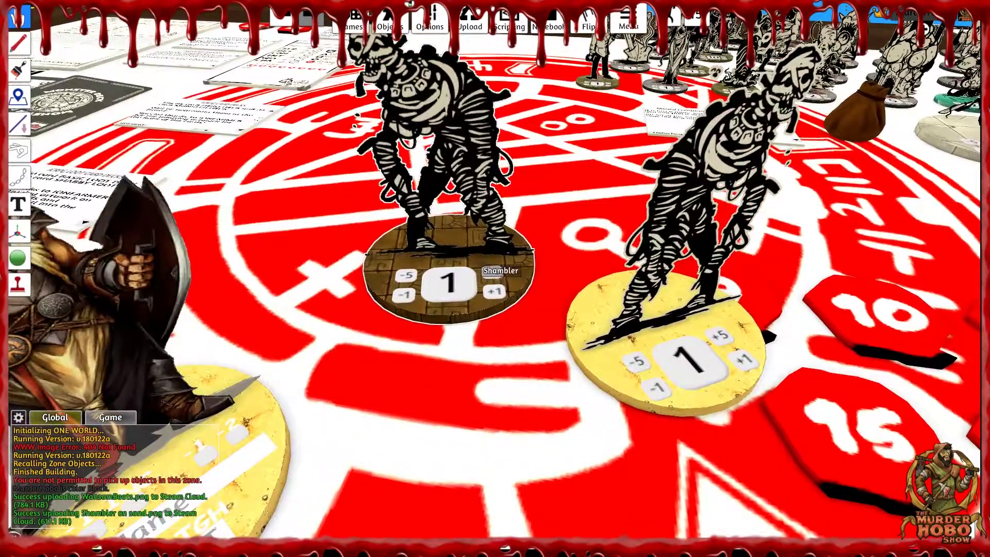
scroll(463, 279, down, 5)
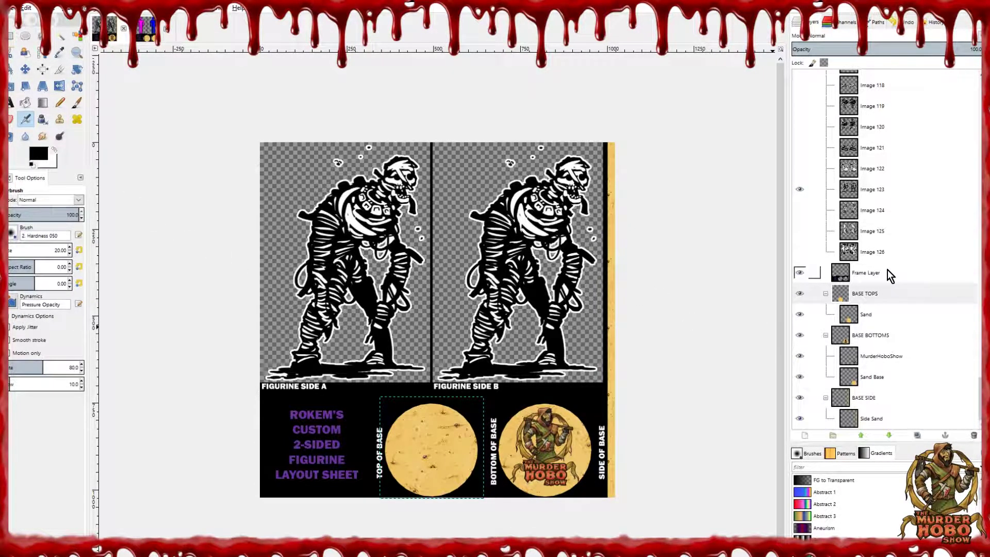
- Switch to GIMP, compare the shambler sheet with the layout template, and bring up the template with the pink and blue example silhouettes
click(800, 272)
click(147, 29)
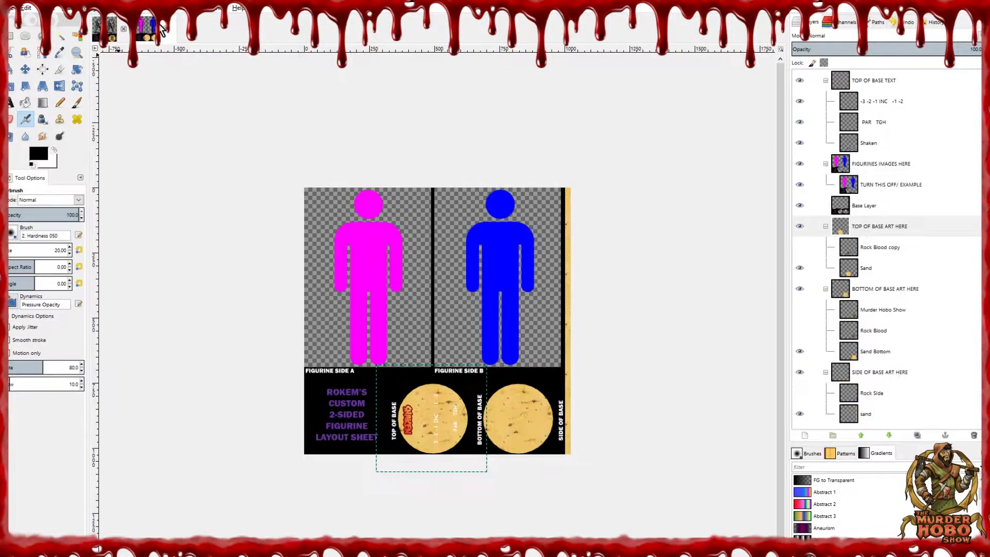
key(alt+1)
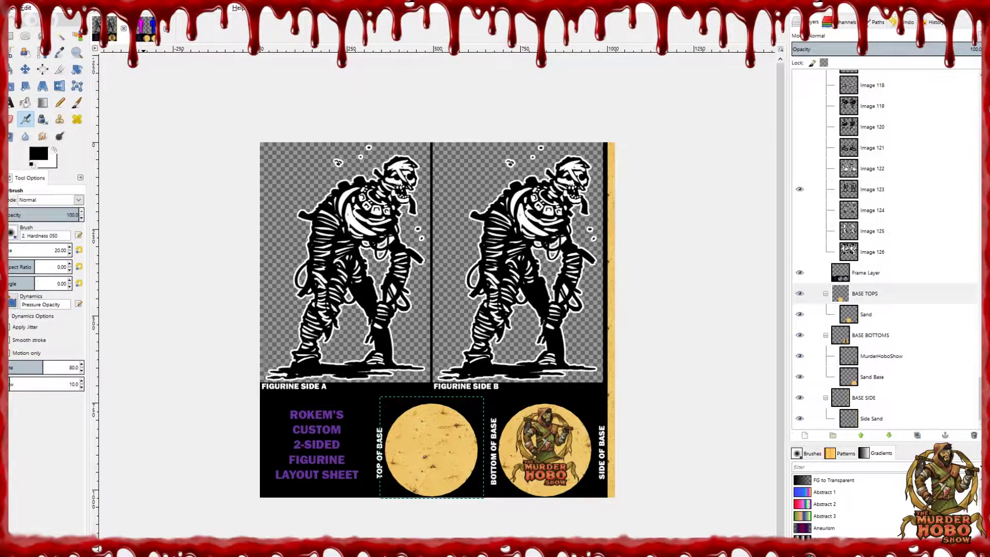
click(147, 28)
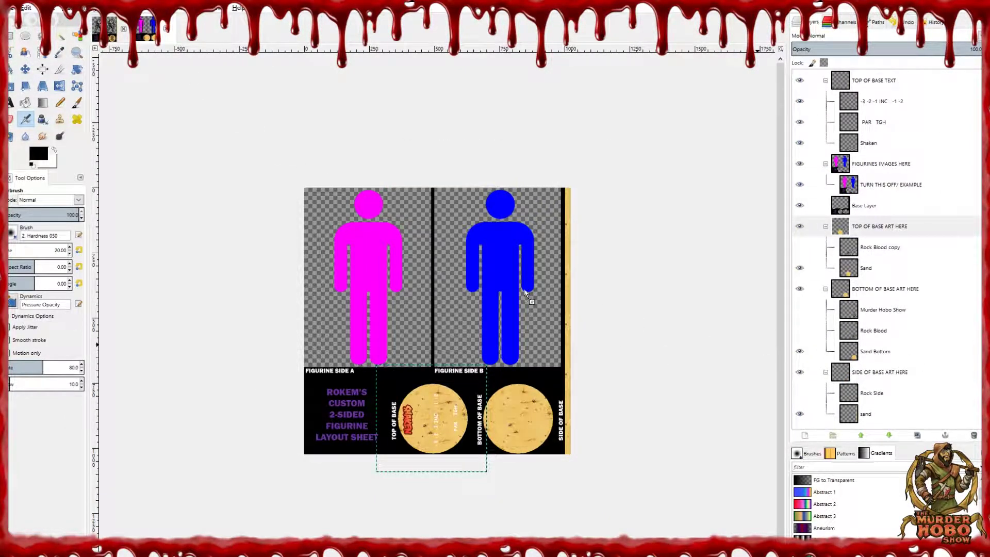
- Add WansumBeats.jpg to the layout sheet as a new layer and hide the TURN THIS OFF/ EXAMPLE layer
drag(106, 28, 817, 304)
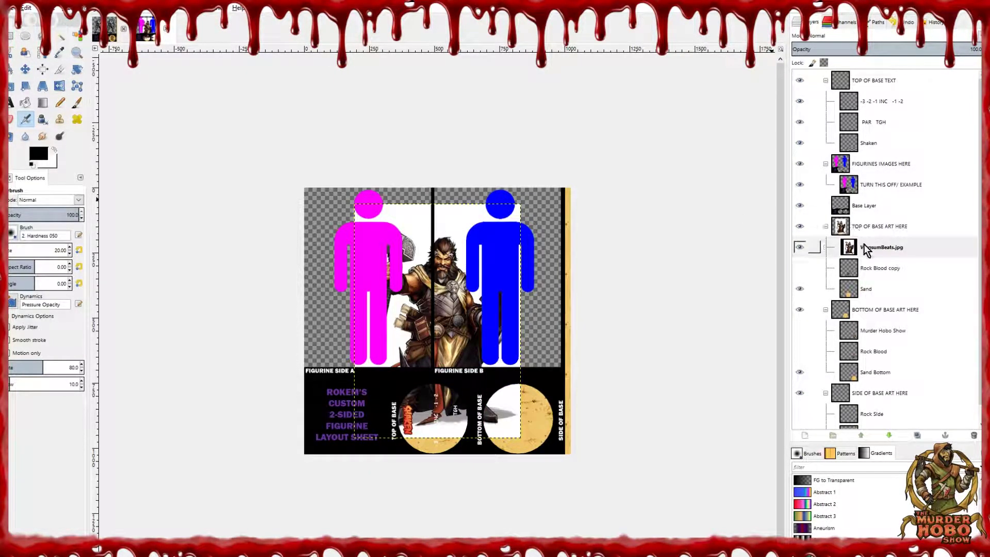
click(879, 248)
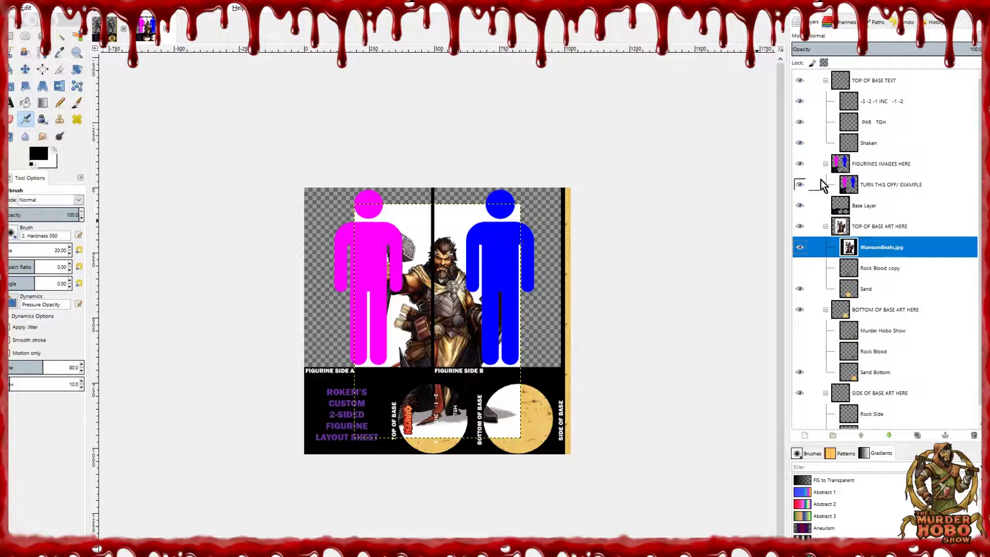
click(800, 184)
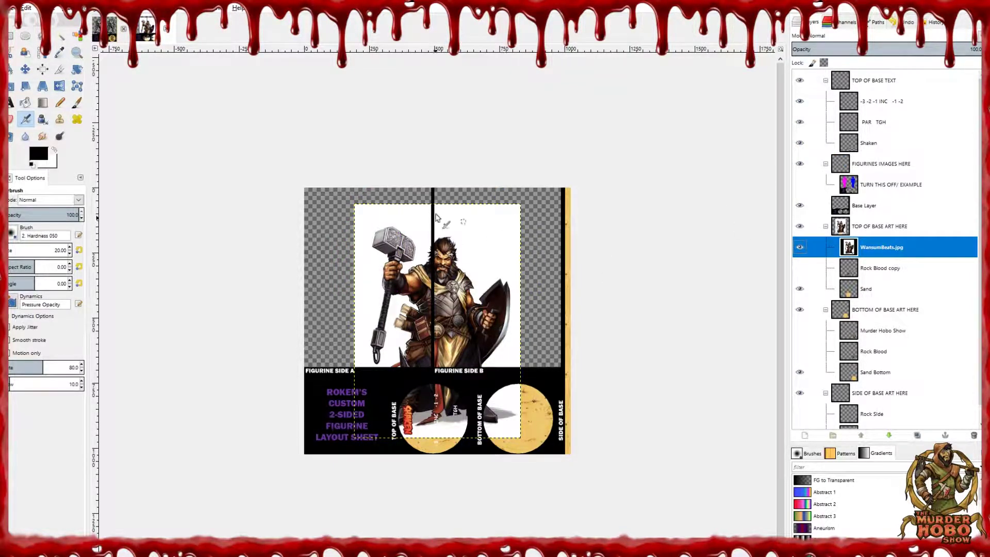
- Remove the white background around the warrior using Fuzzy Select at threshold 31, and set the threshold to 255
click(60, 36)
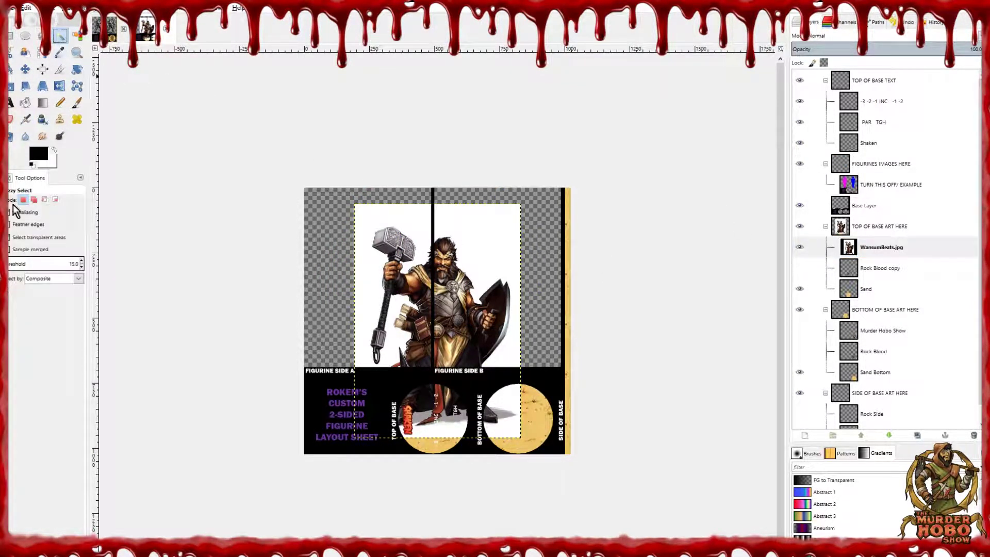
click(22, 263)
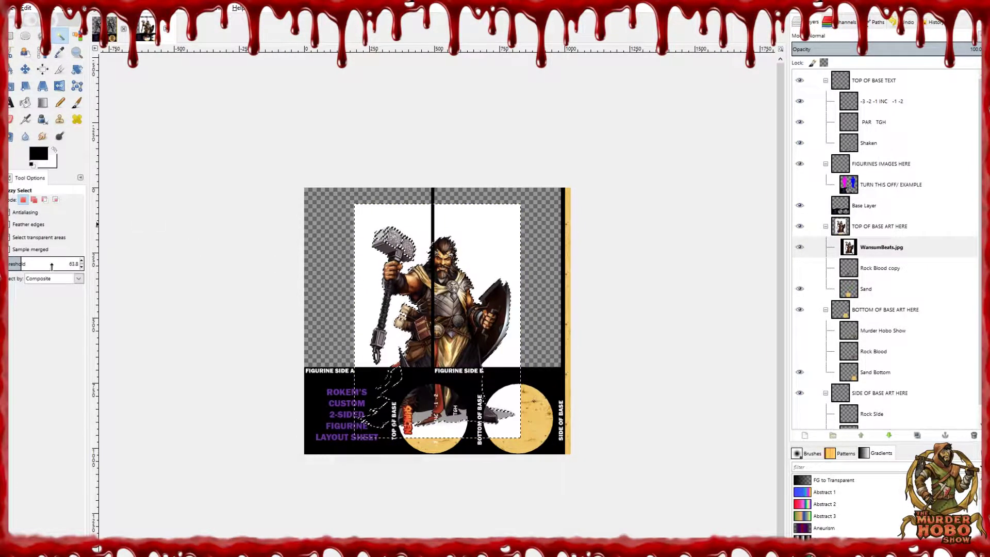
click(15, 263)
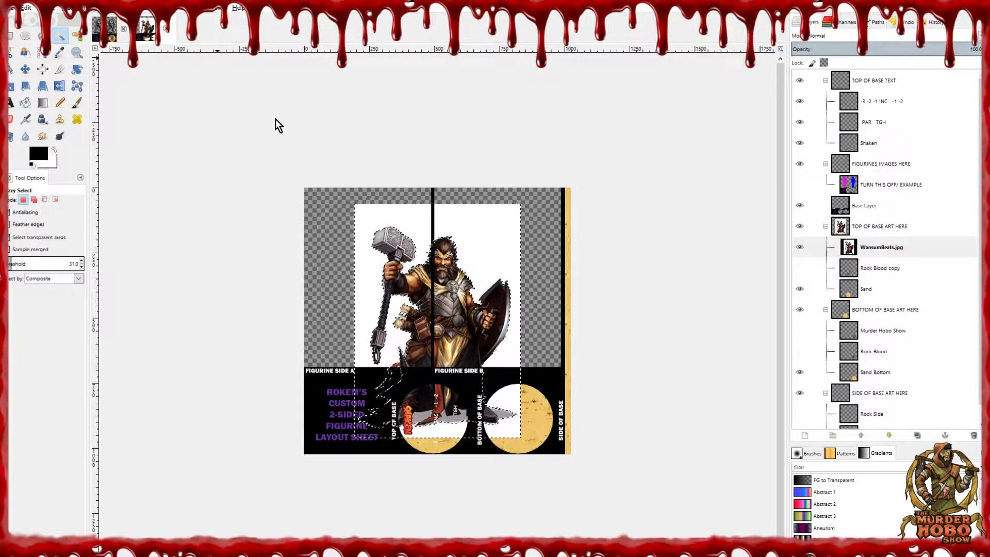
key(Delete)
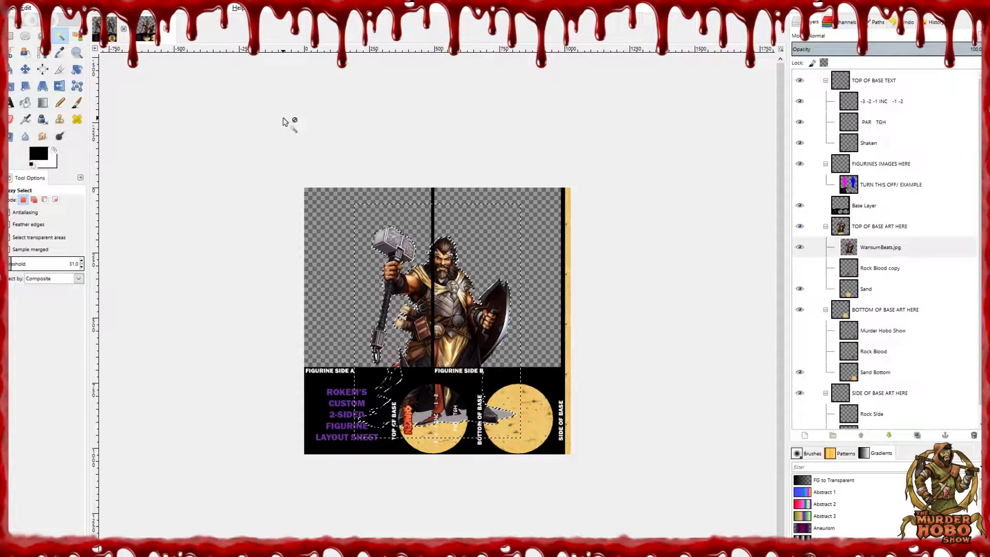
drag(11, 264, 94, 264)
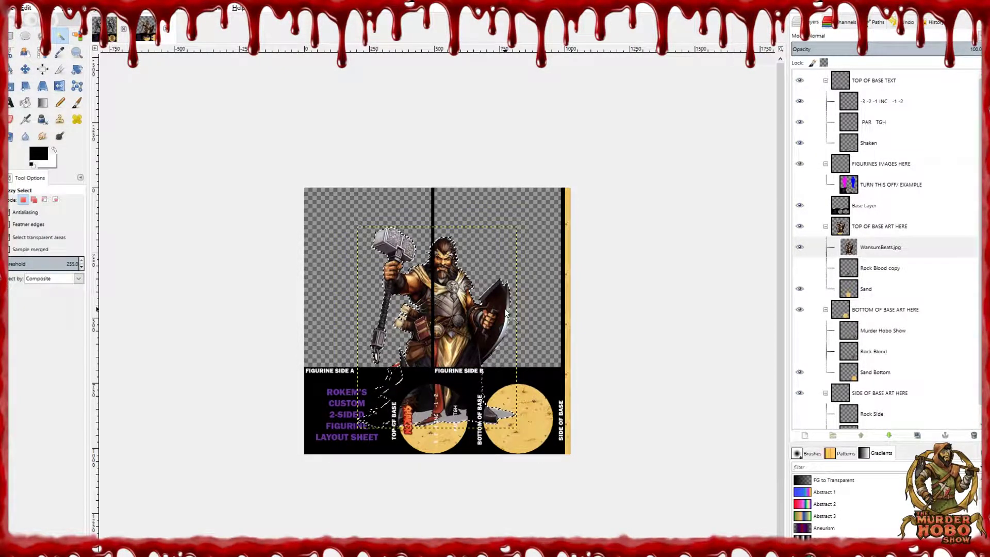
- Move the cut-out warrior layer onto the Figurine Side A area and clear the selection
key(m)
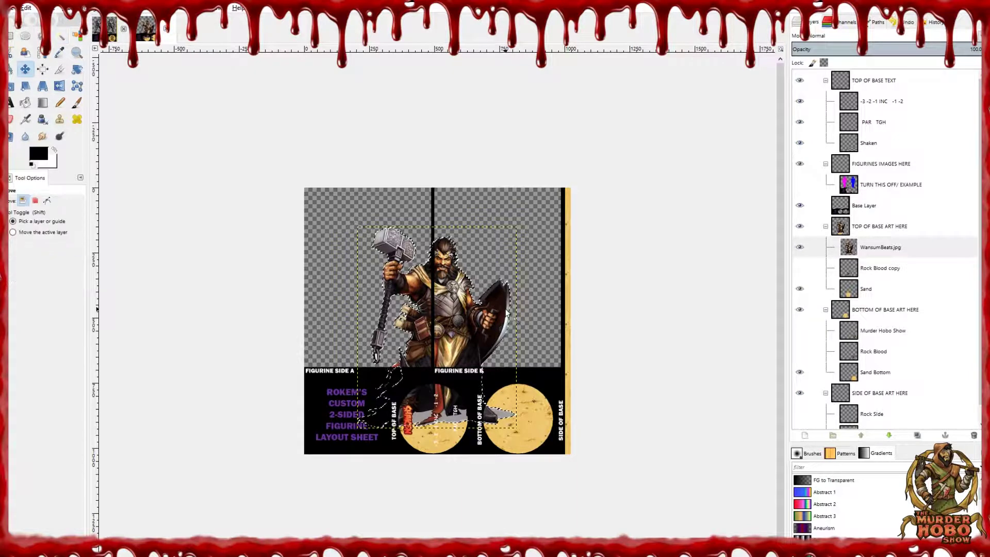
drag(417, 292, 354, 241)
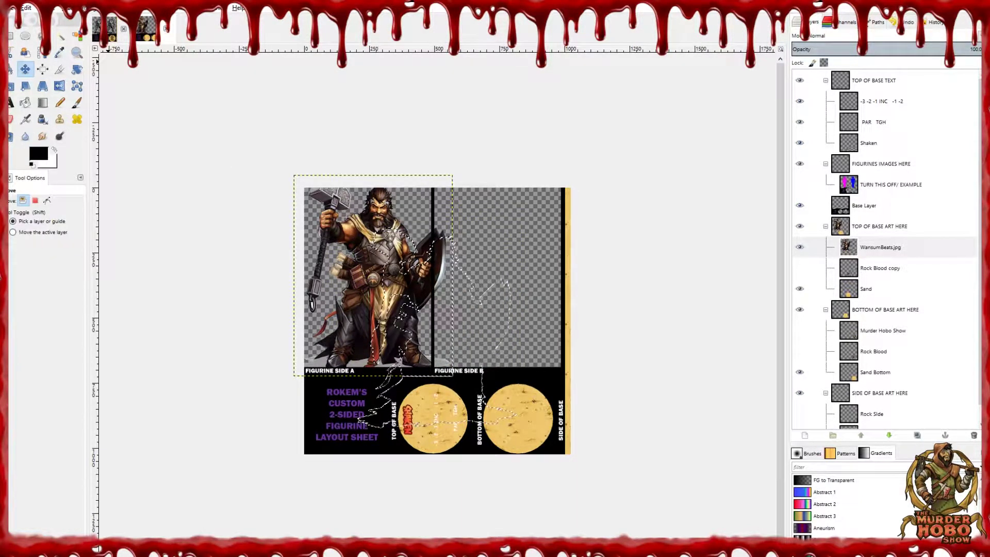
key(ctrl+shift+a)
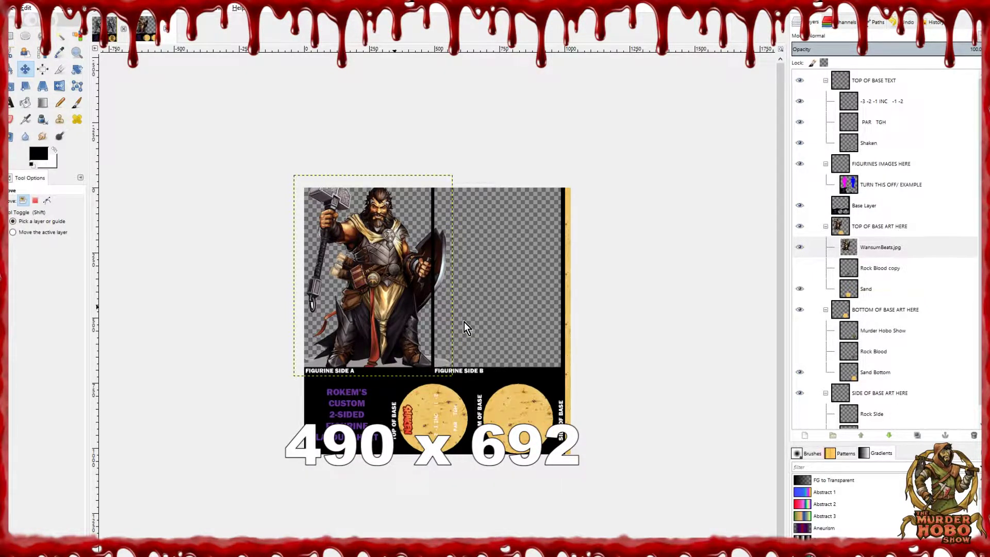
- Scale the warrior to fit the 490 x 692 Figurine Side A area and seat it on the area's lower edge
click(47, 200)
key(1)
key(m)
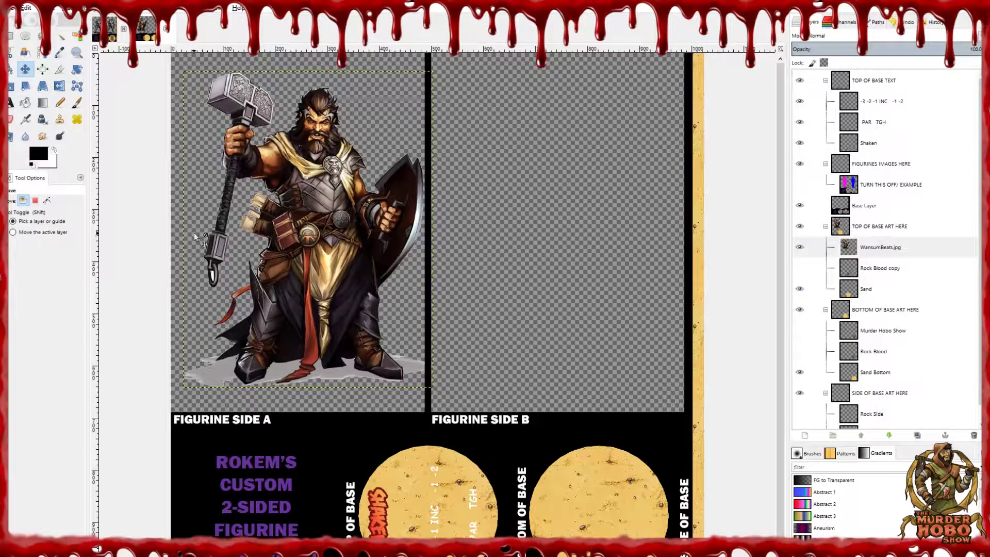
mouse_move(303, 230)
mouse_down()
mouse_move(317, 209)
mouse_move(308, 230)
mouse_up()
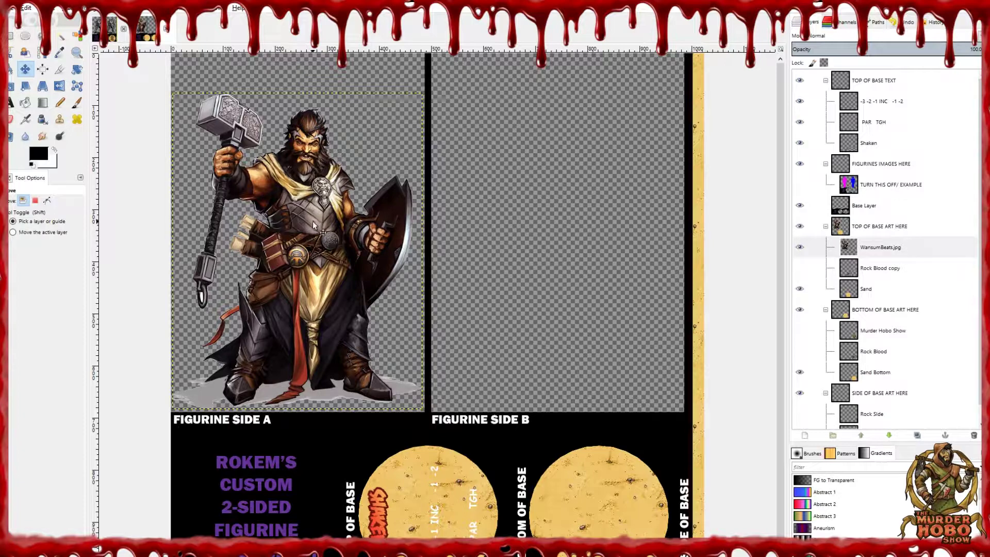
- Duplicate the WansumBeats.jpg layer and place the copy in the Figurine Side B area
click(878, 247)
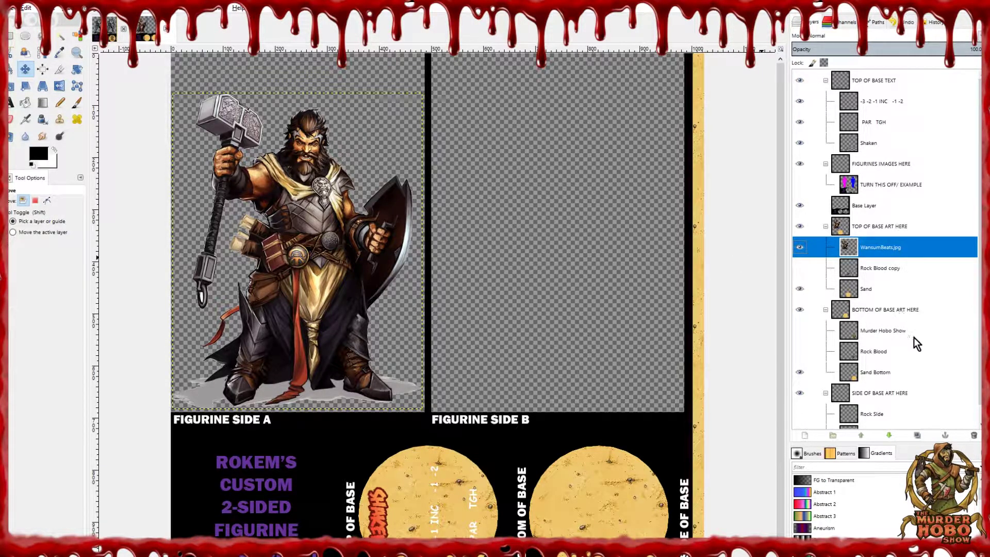
key(ctrl+shift+d)
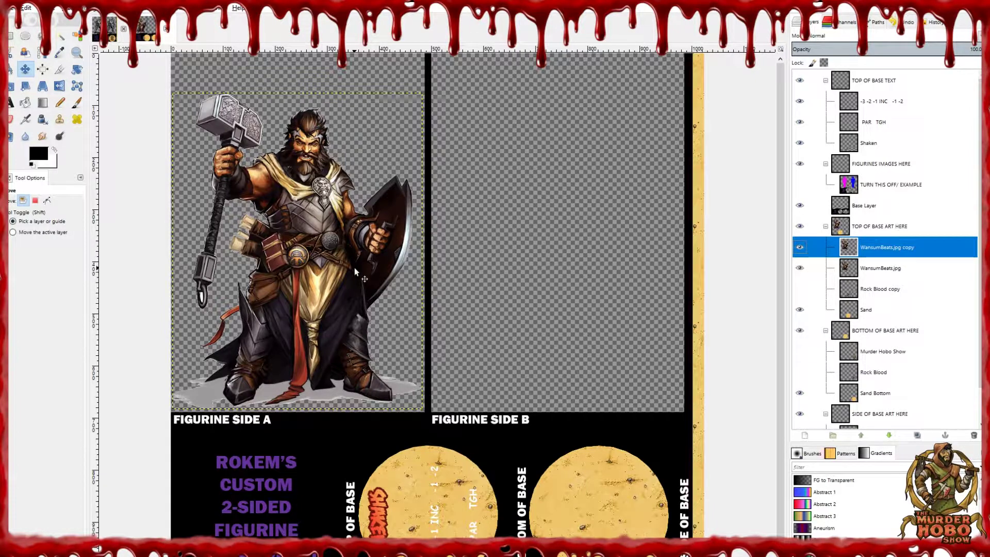
drag(317, 265, 573, 266)
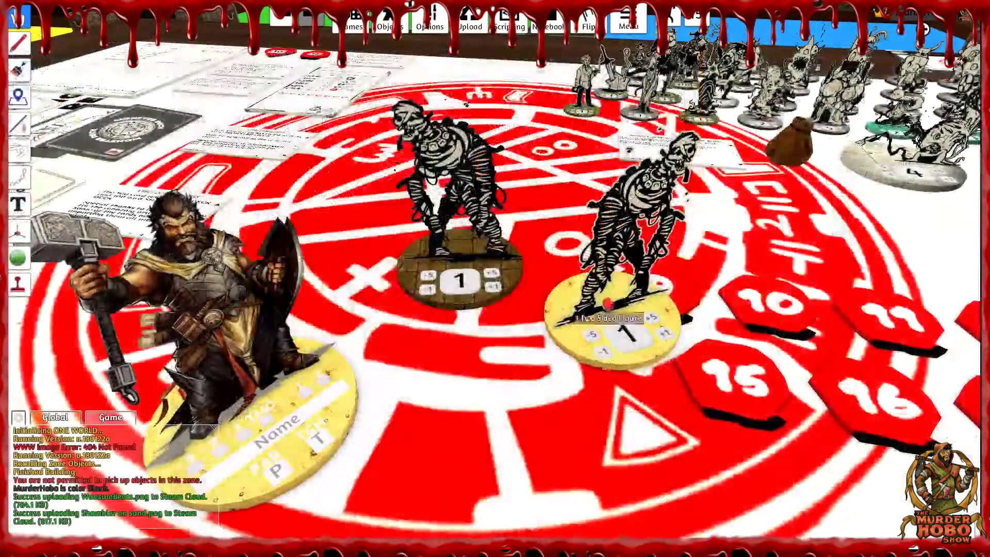
- Switch to Tabletop Simulator and turn the bearded warrior figurine around to its SHAKEN side
drag(217, 247, 259, 260)
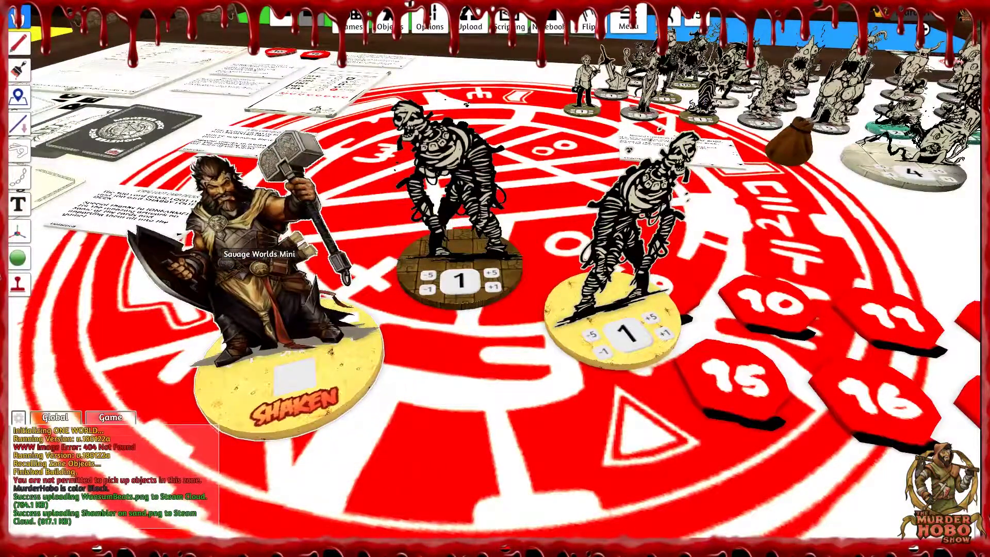